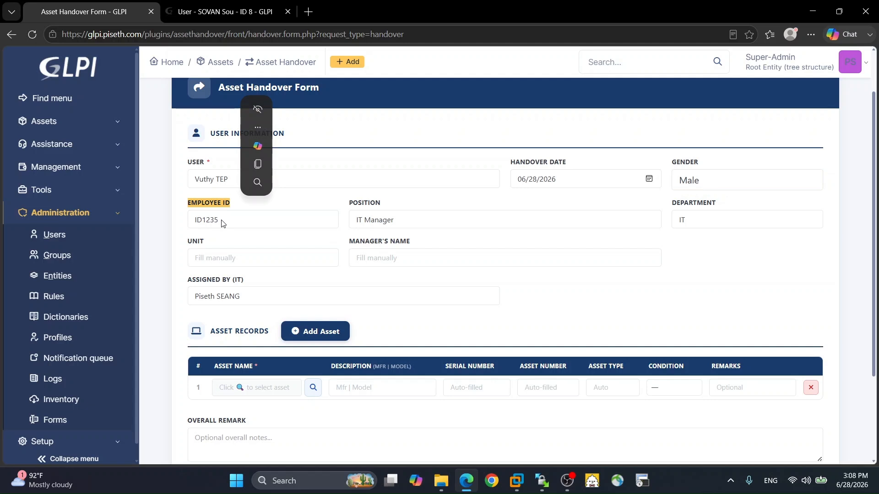
pyautogui.click(223, 223)
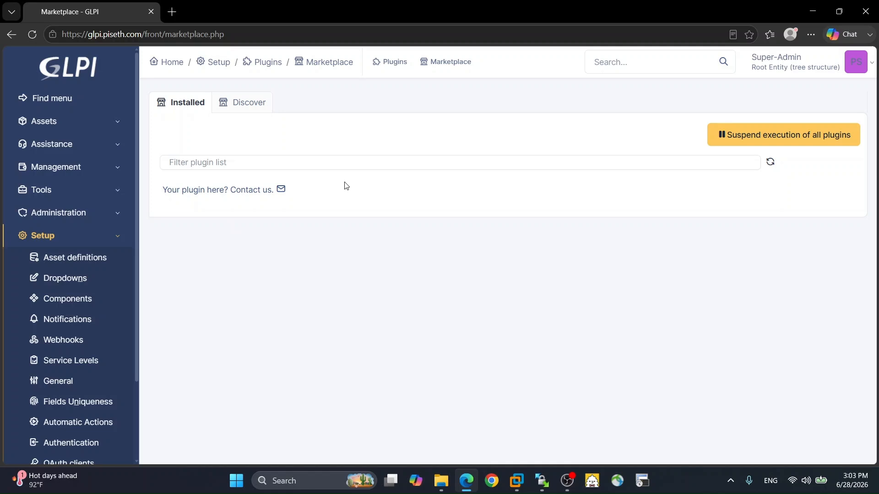
# Step: View the installed GLPI version in the About information and close it
pyautogui.click(865, 60)
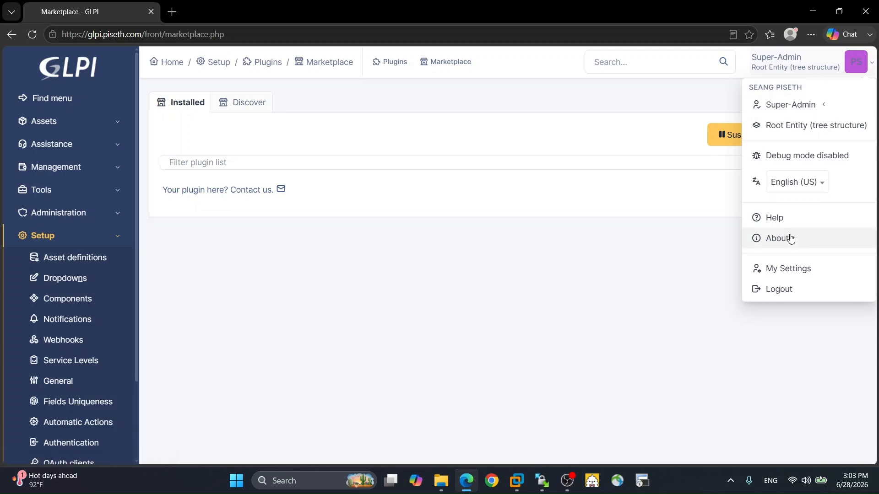
pyautogui.click(781, 246)
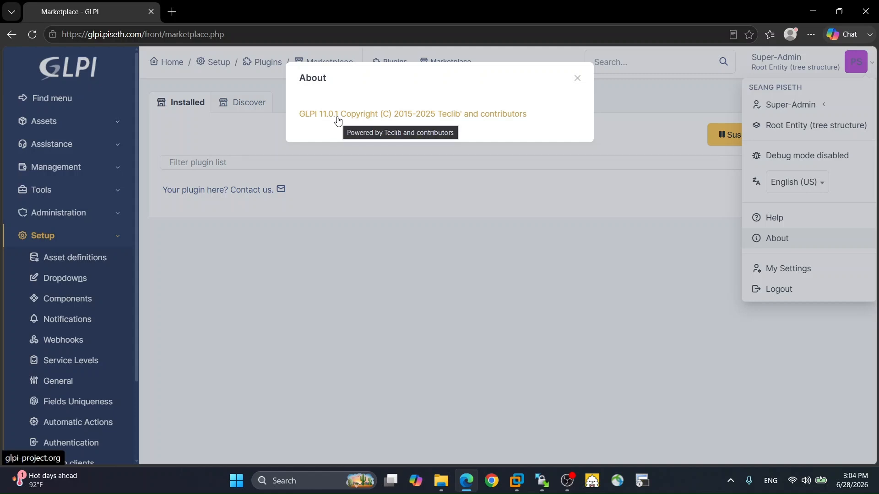
pyautogui.click(578, 78)
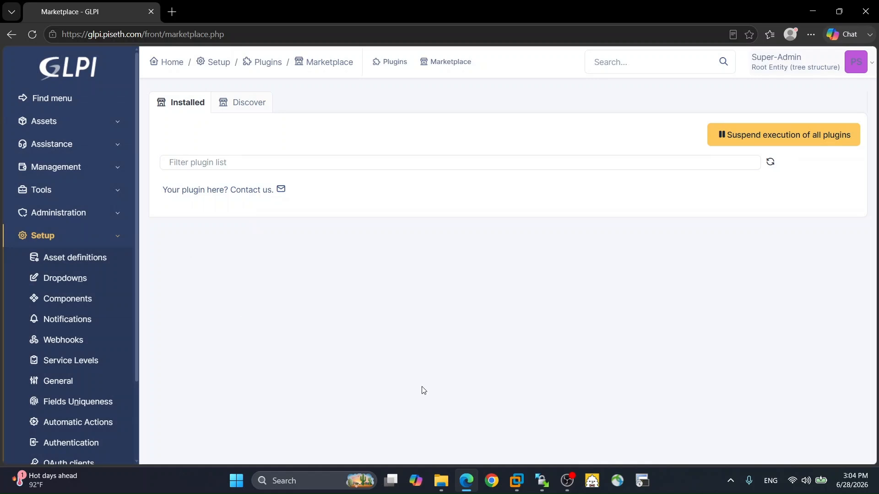
# Step: Copy the assethandover folder from Documents in File Explorer to the server's glpi-1101_glpi_data/_data/plugins directory in WinSCP
pyautogui.click(442, 480)
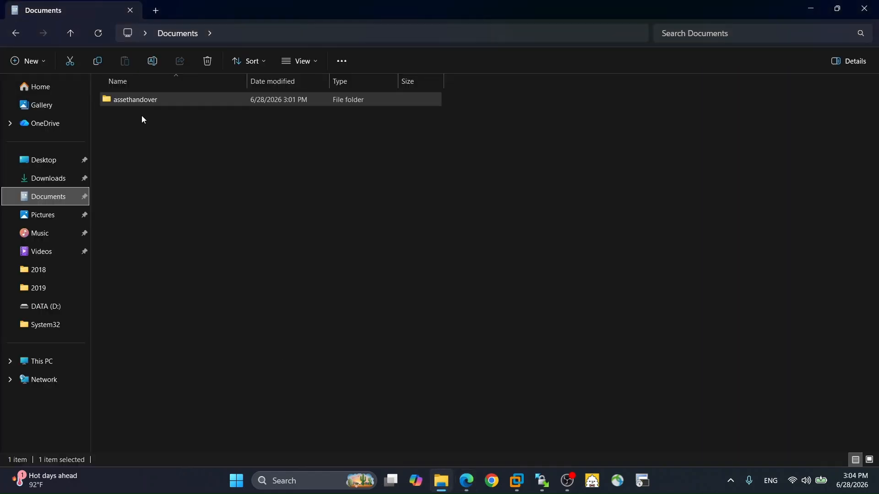
pyautogui.moveTo(142, 101)
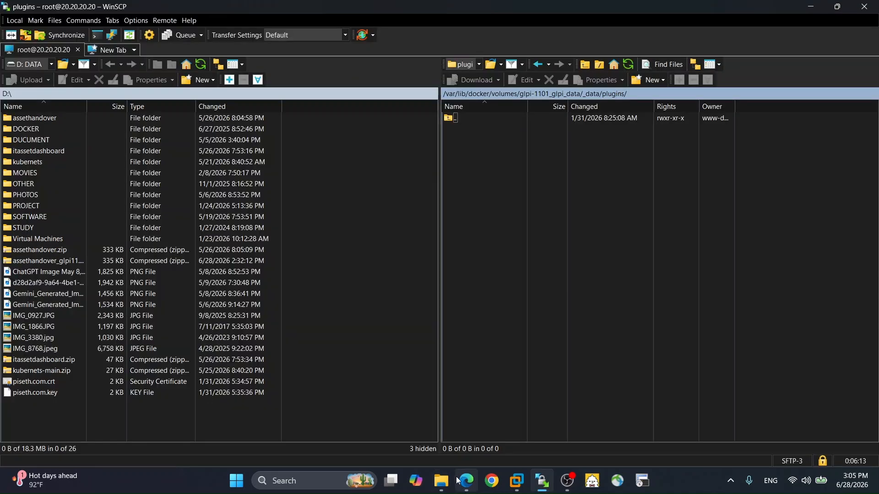
pyautogui.click(441, 481)
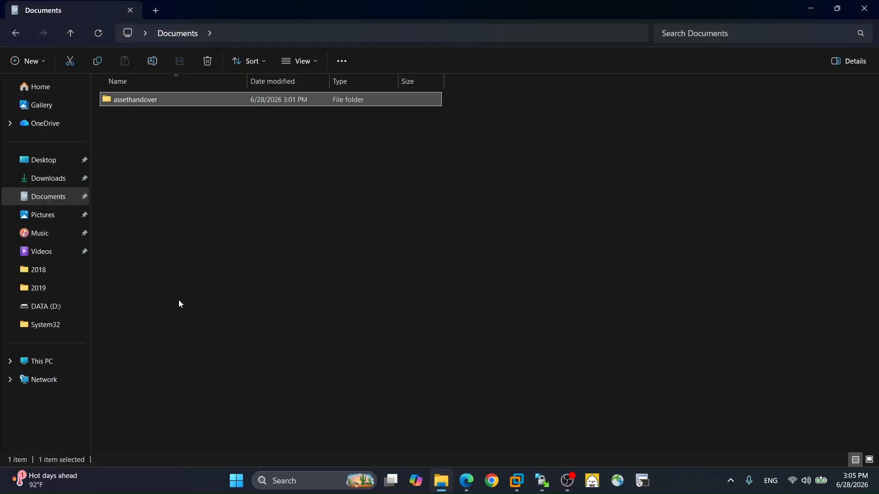
pyautogui.moveTo(135, 104)
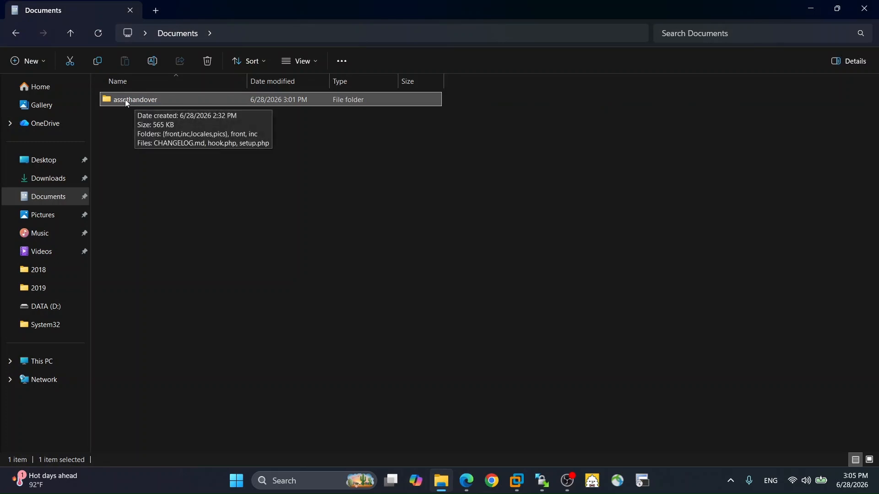
pyautogui.moveTo(127, 103); pyautogui.dragTo(454, 161)
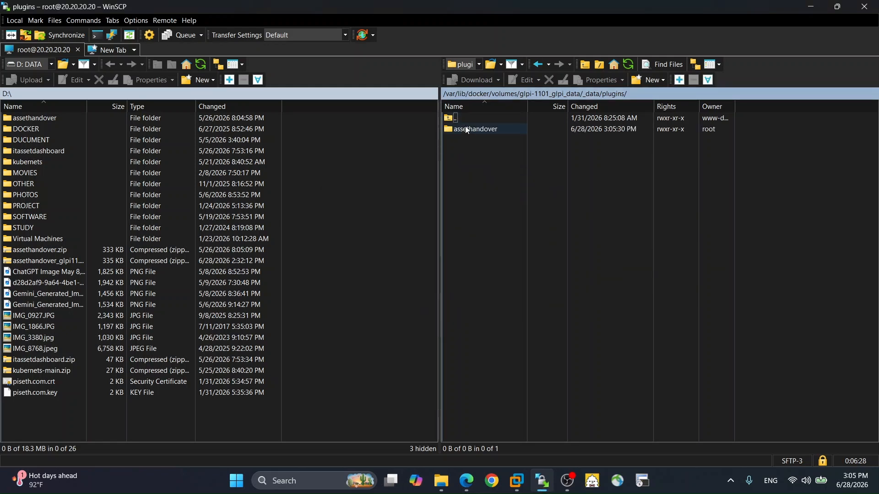
# Step: Switch back to GLPI in the browser and check the About version information once more
pyautogui.click(466, 481)
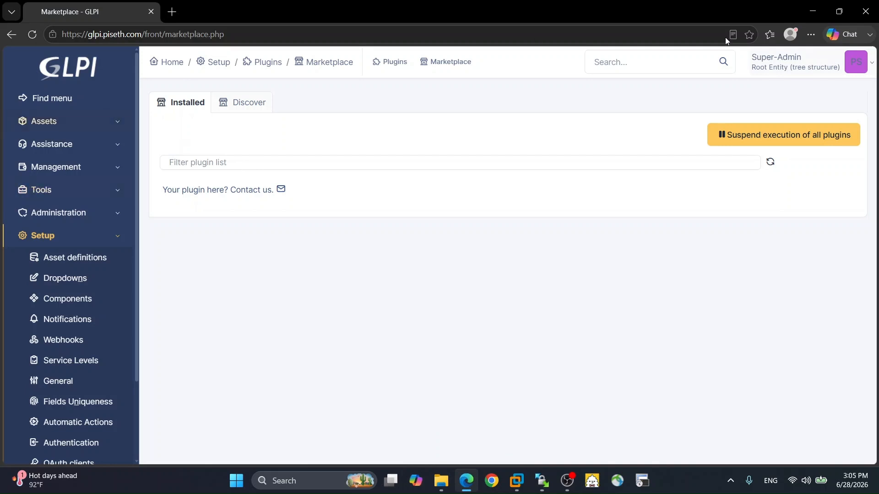
pyautogui.click(855, 63)
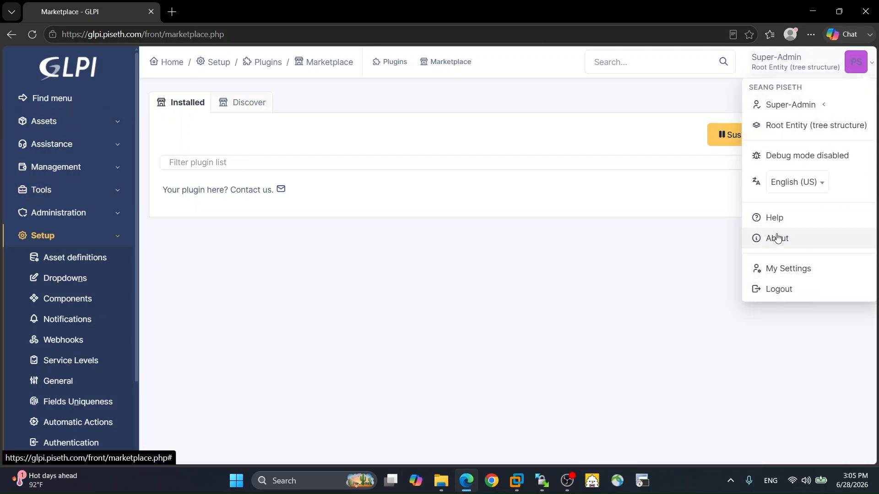
pyautogui.click(777, 238)
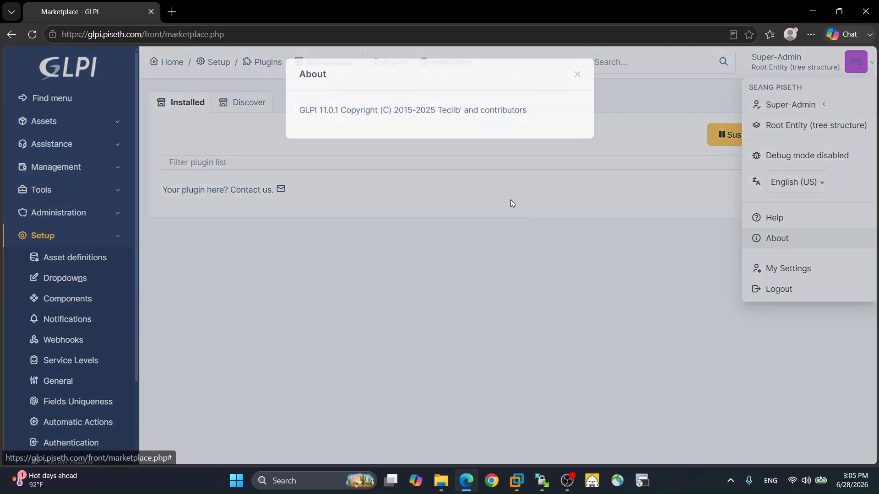
pyautogui.click(407, 203)
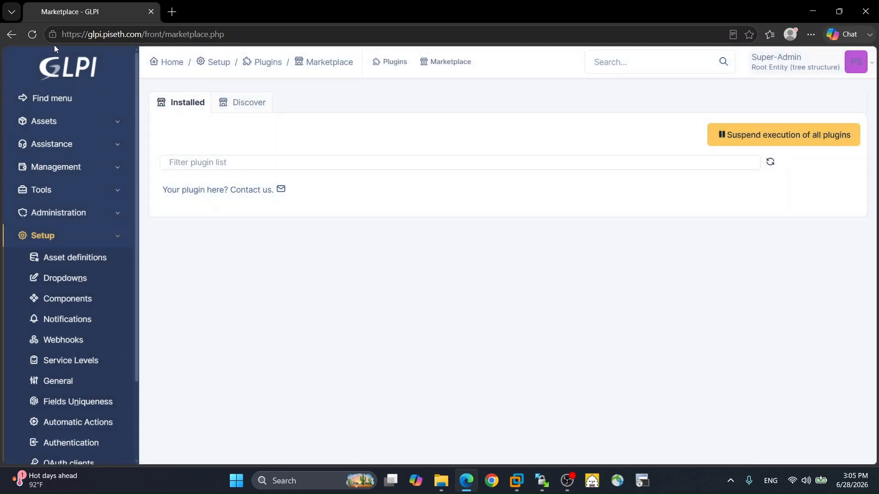
# Step: Reload the installed plugins list, then install and enable the Asset Handover & Return plugin
pyautogui.click(32, 36)
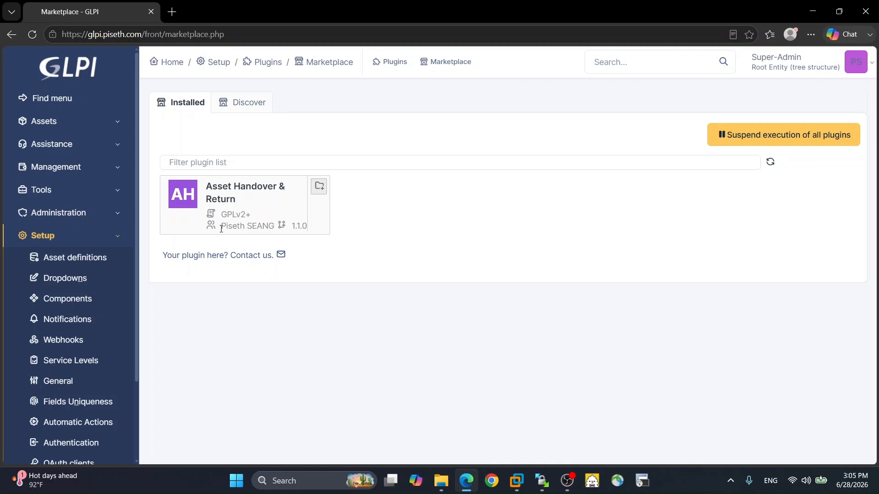
pyautogui.moveTo(222, 227)
pyautogui.mouseDown()
pyautogui.moveTo(311, 230)
pyautogui.moveTo(238, 229)
pyautogui.mouseUp()
pyautogui.click(406, 223)
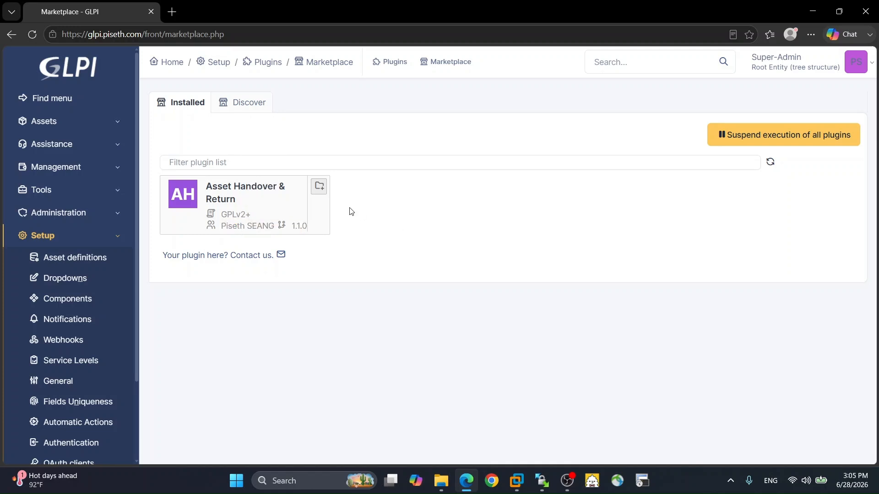
pyautogui.click(318, 187)
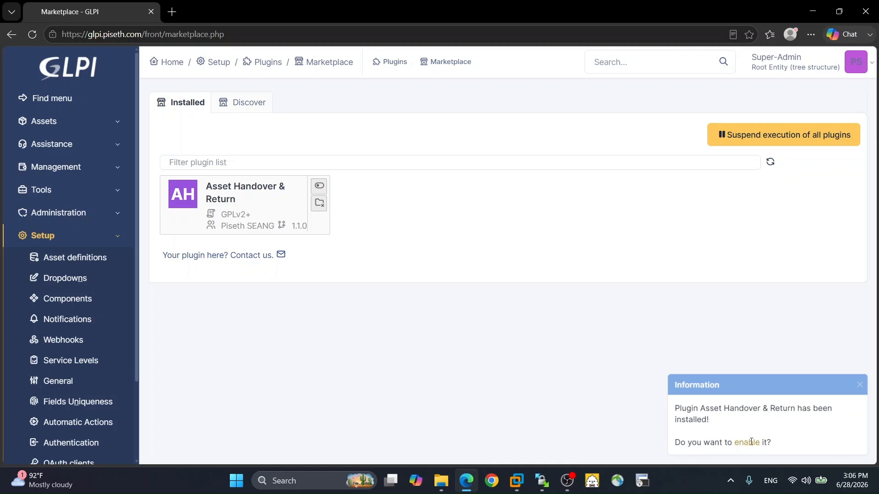
pyautogui.click(320, 190)
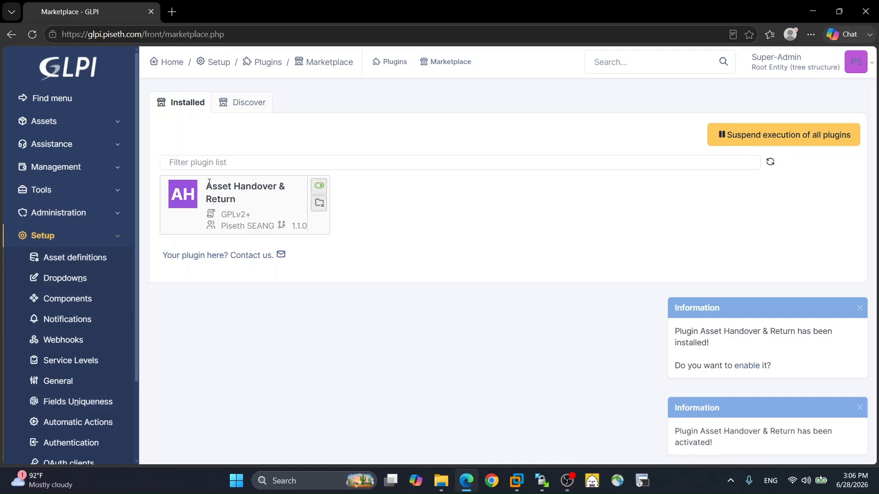
# Step: Reload GLPI and open the Asset Handover page among the assets
pyautogui.click(37, 34)
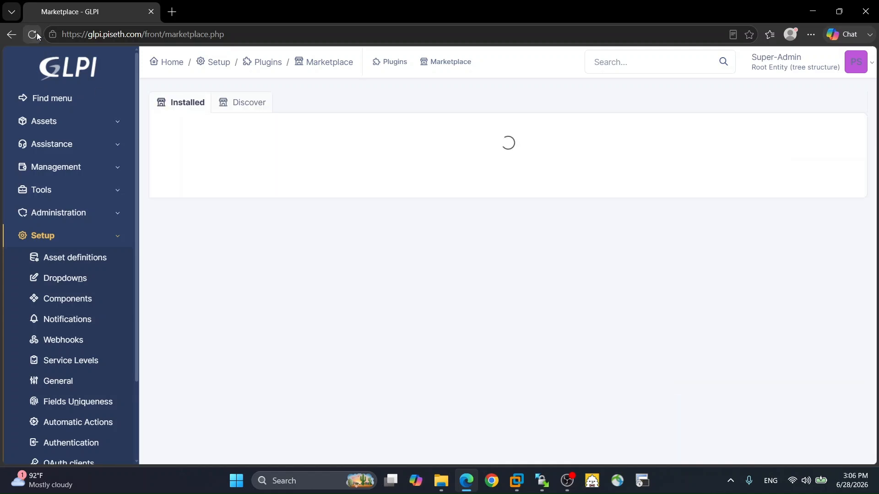
pyautogui.click(69, 122)
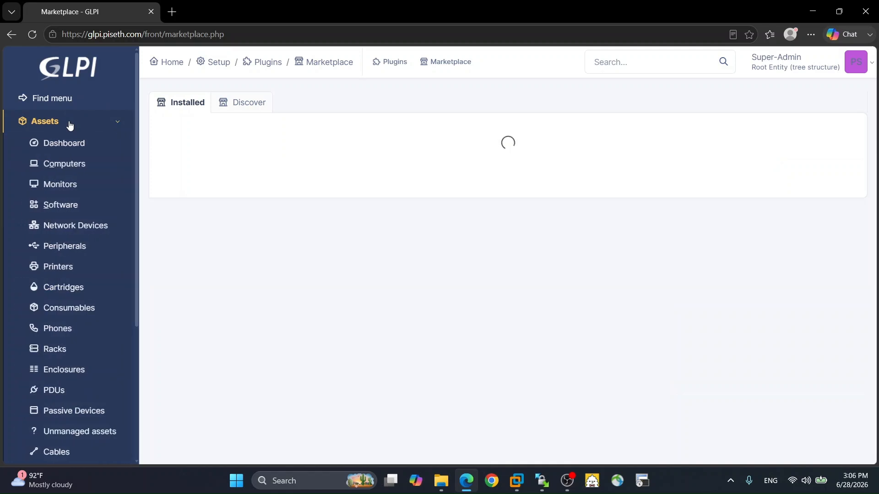
pyautogui.scroll(-3, 71, 124)
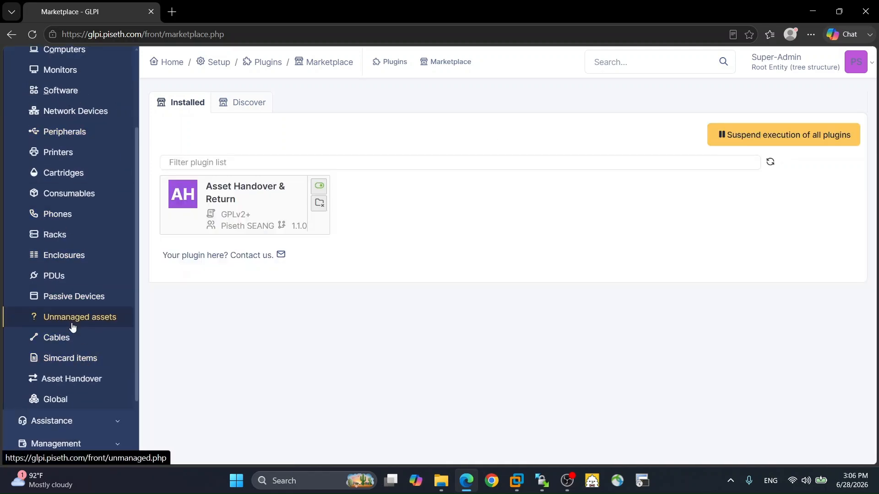
pyautogui.click(62, 380)
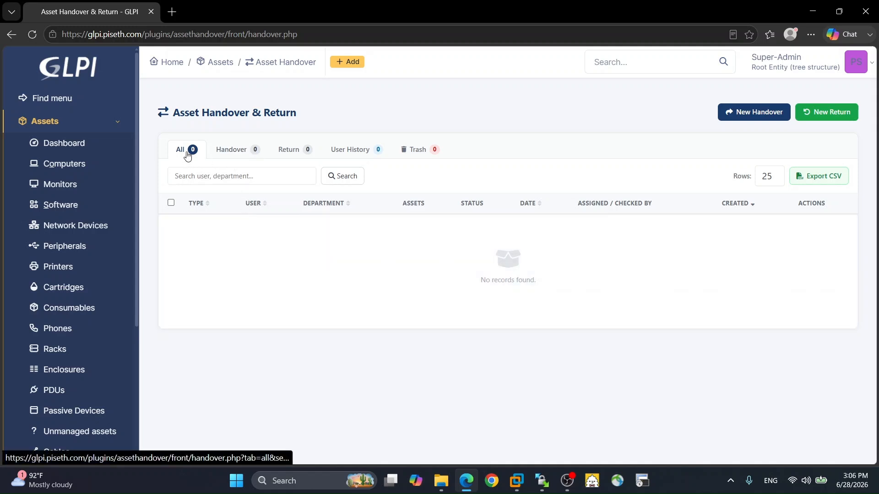
# Step: Look through the Return, User History and Trash record lists and return to the All list
pyautogui.click(352, 149)
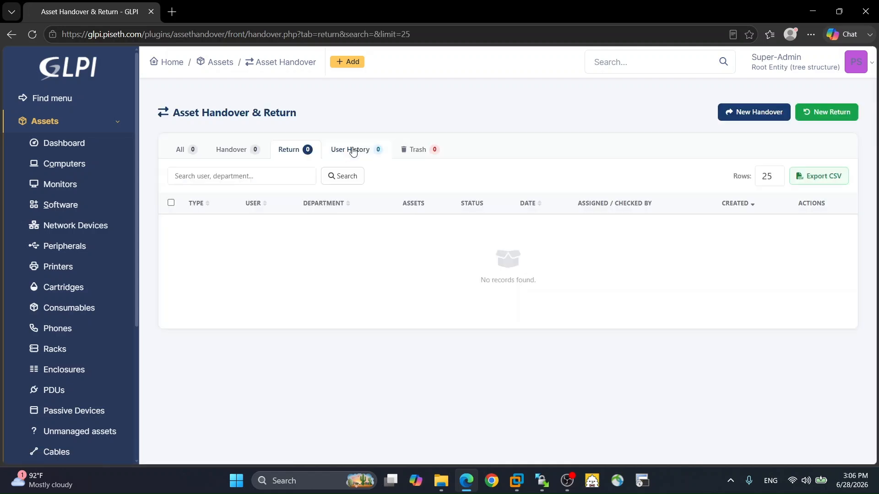
pyautogui.click(413, 149)
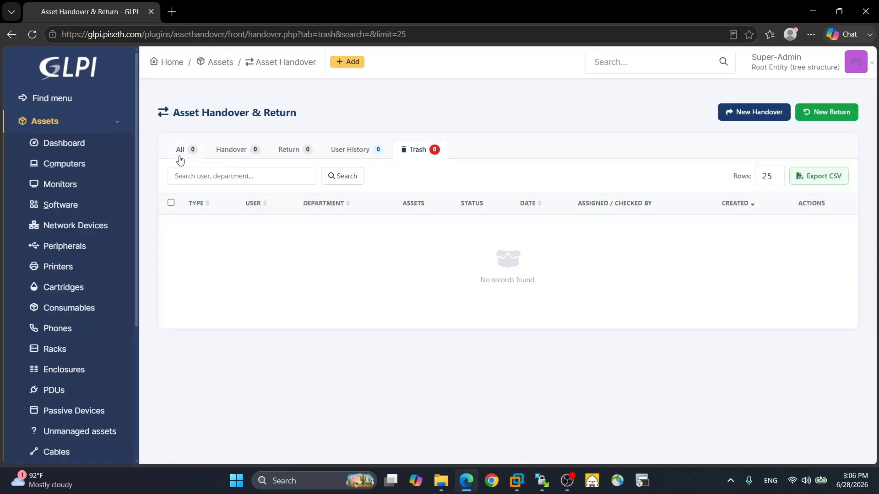
pyautogui.click(181, 154)
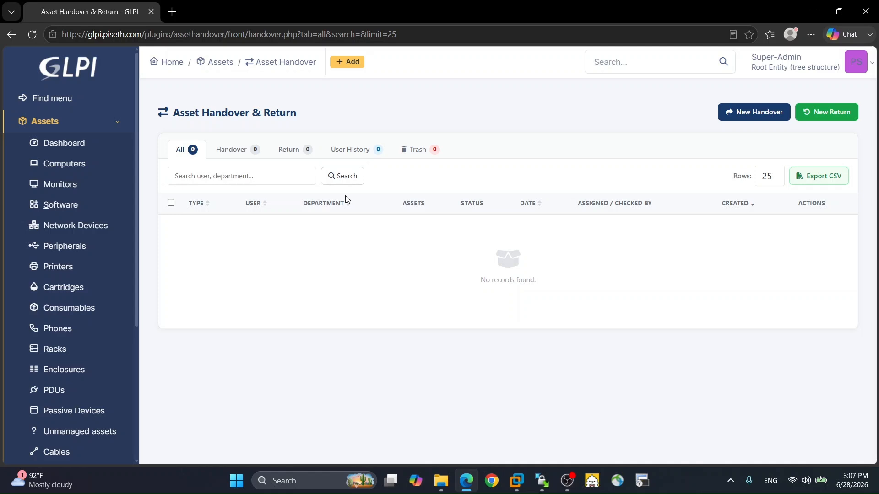
# Step: Create a new handover form and compare its Assigned By (IT) value with the signed-in account's name
pyautogui.click(755, 113)
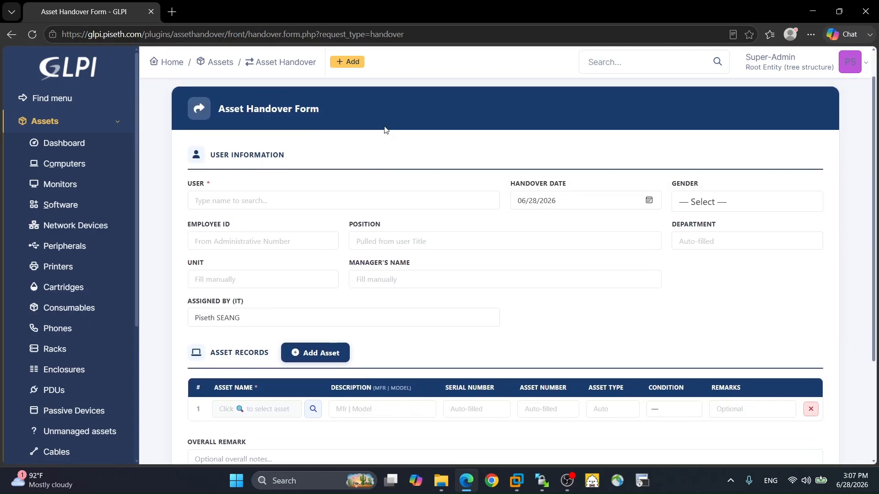
pyautogui.scroll(-1, 223, 135)
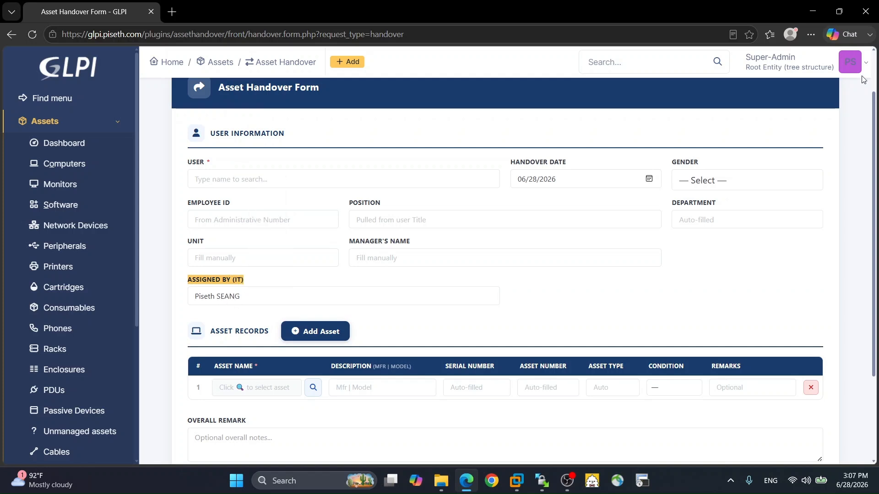
pyautogui.click(850, 63)
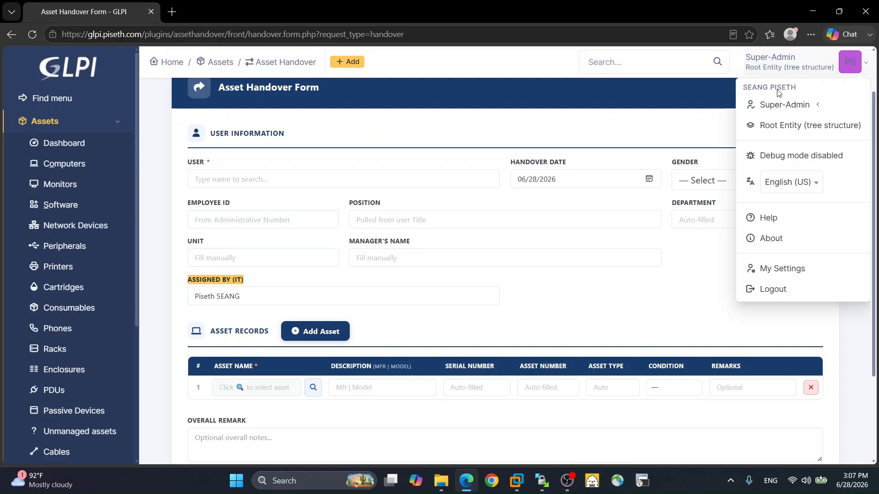
pyautogui.click(183, 300)
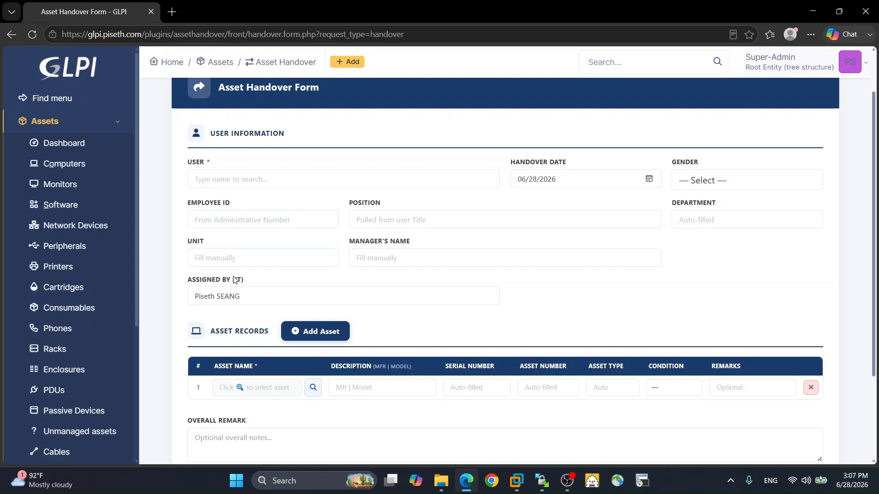
pyautogui.click(223, 181)
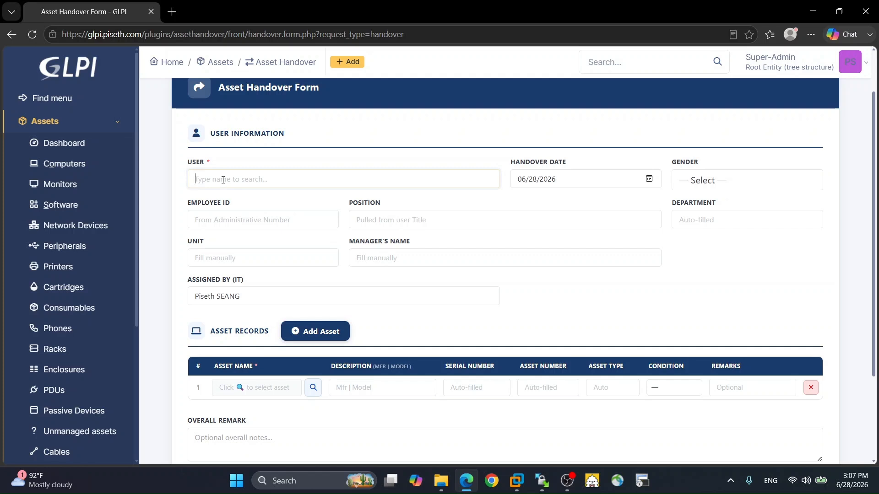
# Step: Open the Users list in a new browser tab and examine the administrative number in the first Head Office user's record
pyautogui.scroll(-5, 91, 215)
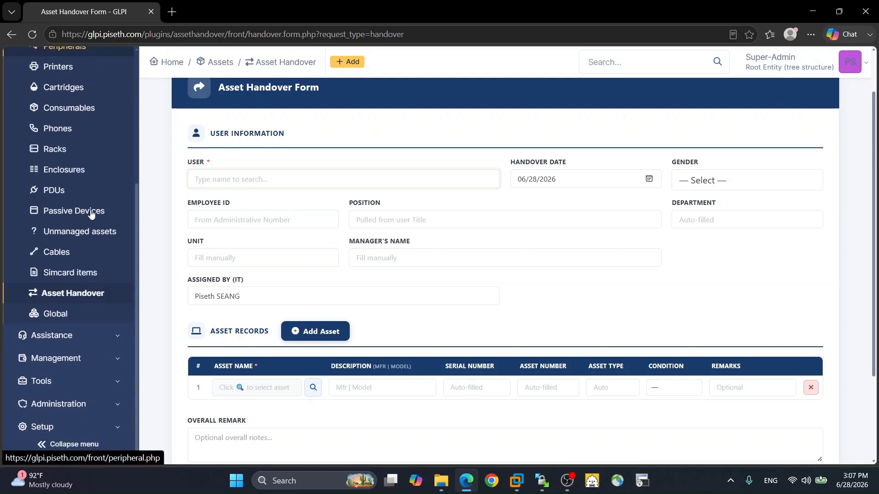
pyautogui.click(64, 403)
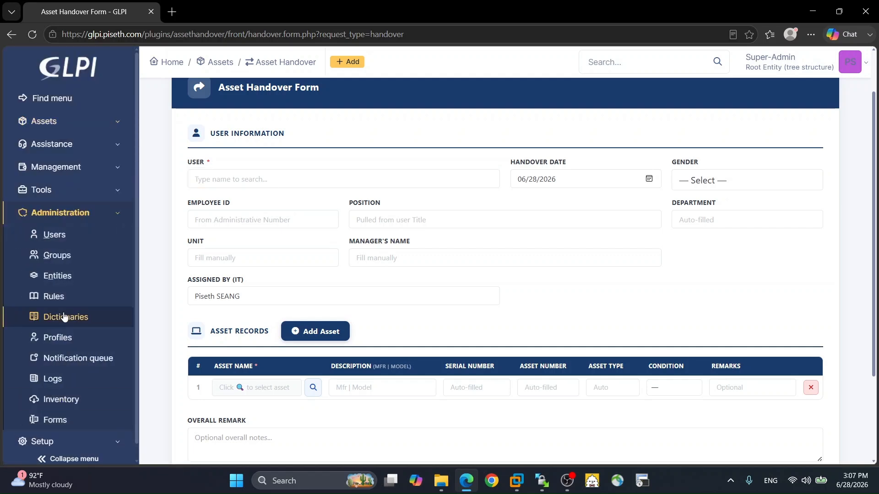
pyautogui.rightClick(57, 234)
pyautogui.click(92, 245)
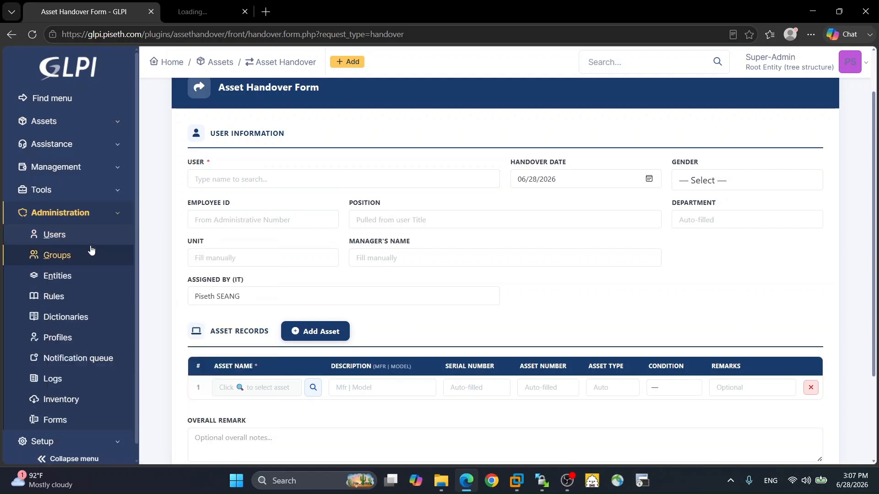
pyautogui.click(218, 4)
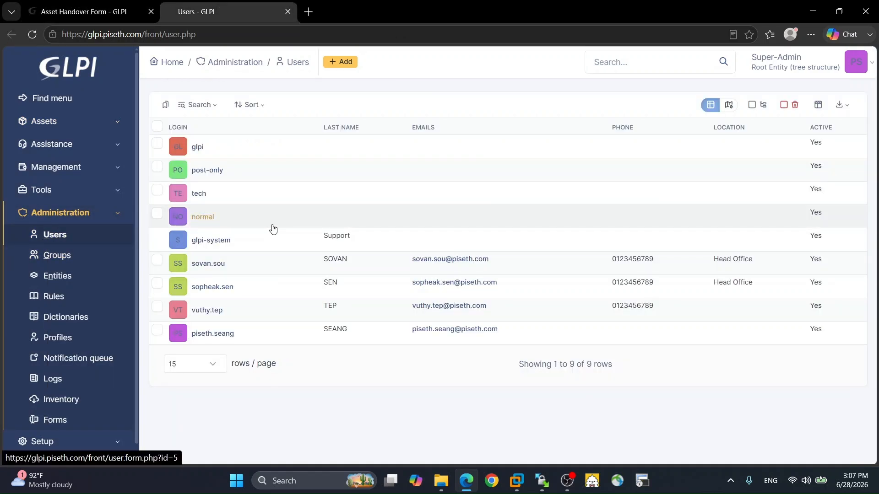
pyautogui.click(208, 264)
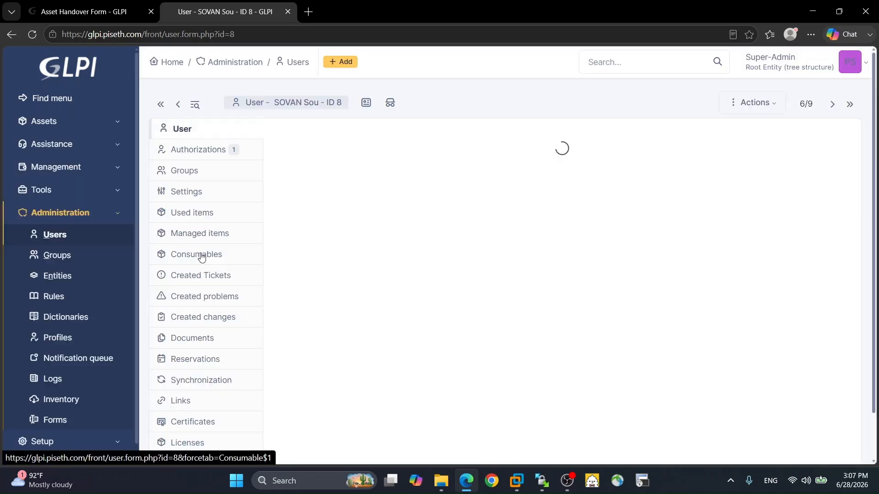
pyautogui.scroll(-1, 366, 206)
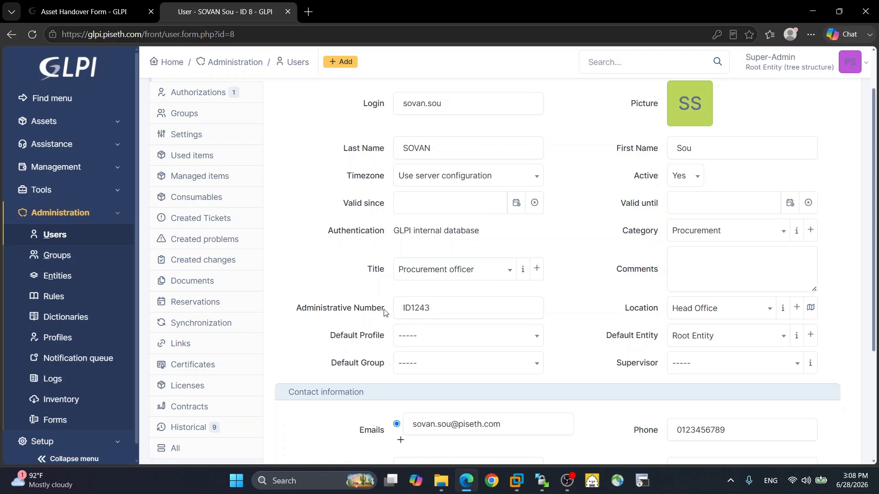
# Step: Choose the IT Manager as the user on the handover form and set the gender to Male
pyautogui.click(437, 308)
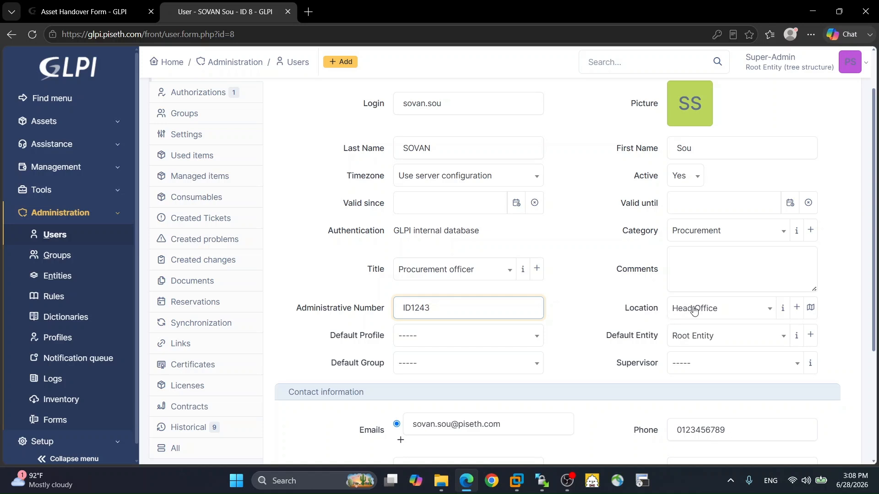
pyautogui.click(94, 3)
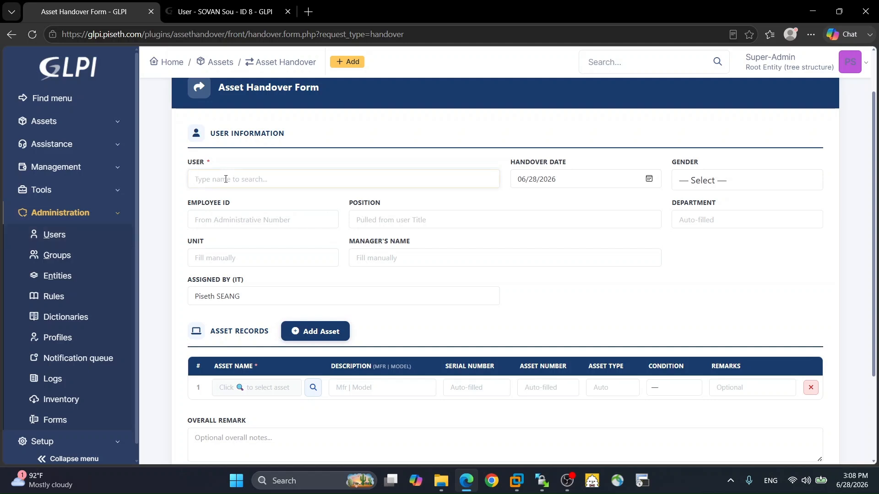
pyautogui.write('vuty')
pyautogui.write('h')
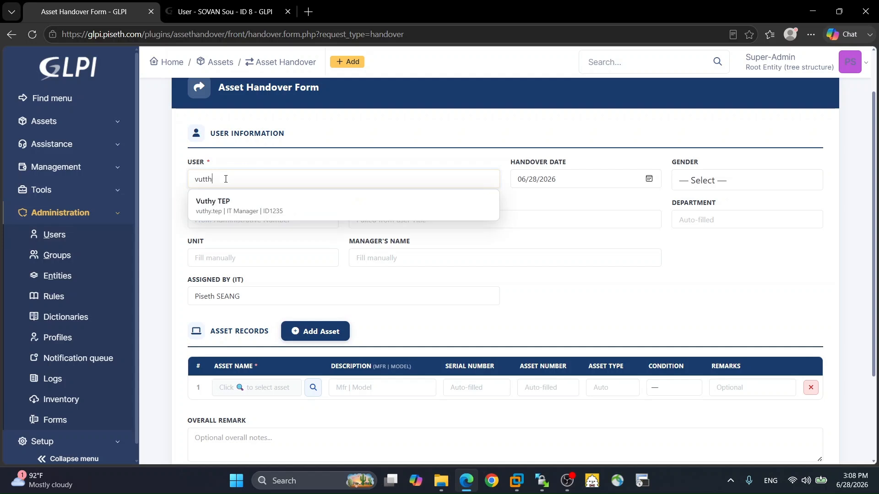
pyautogui.write('hy')
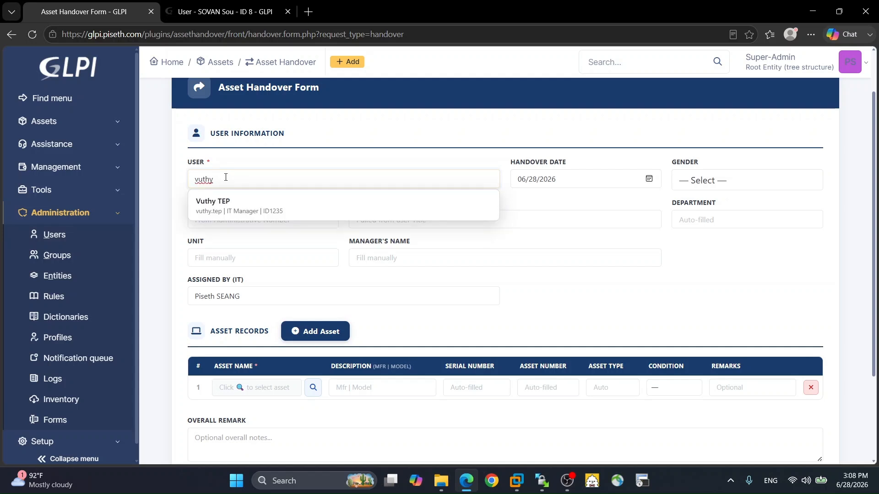
pyautogui.click(220, 210)
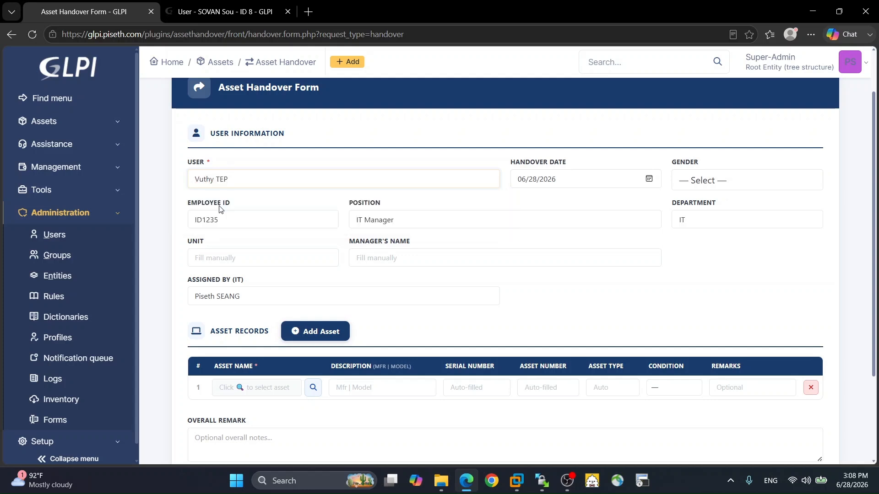
pyautogui.click(711, 180)
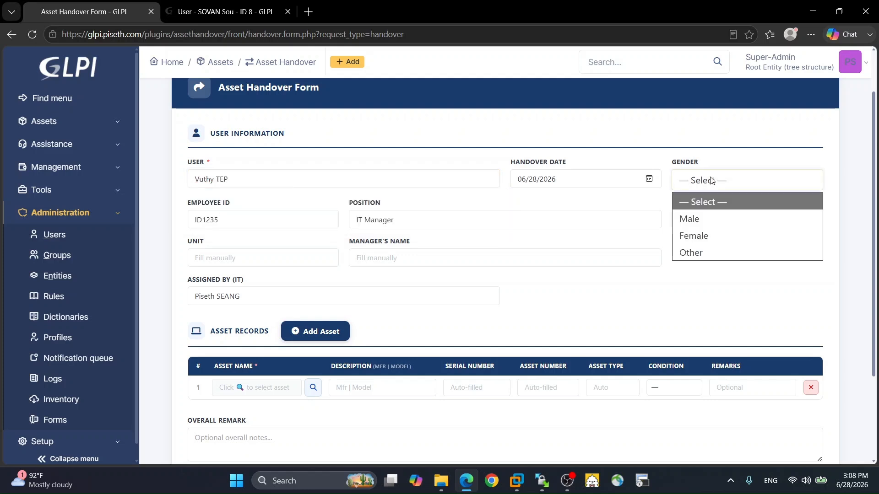
pyautogui.click(695, 219)
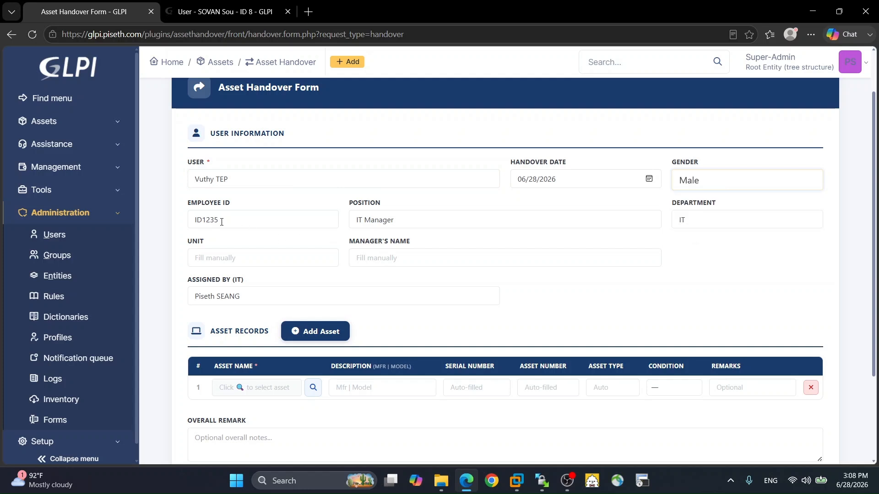
# Step: Compare the form's Employee ID with the Administrative Number in the selected user's record and return to the handover form
pyautogui.moveTo(188, 209); pyautogui.dragTo(232, 205)
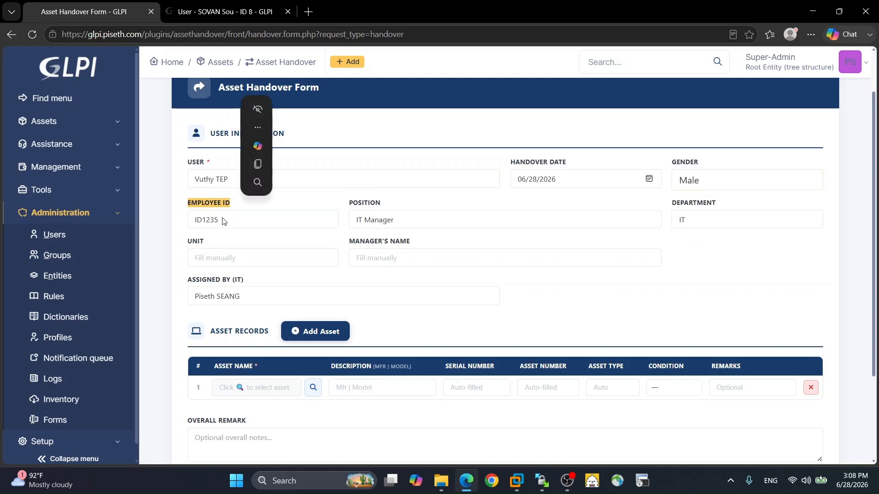
pyautogui.click(222, 221)
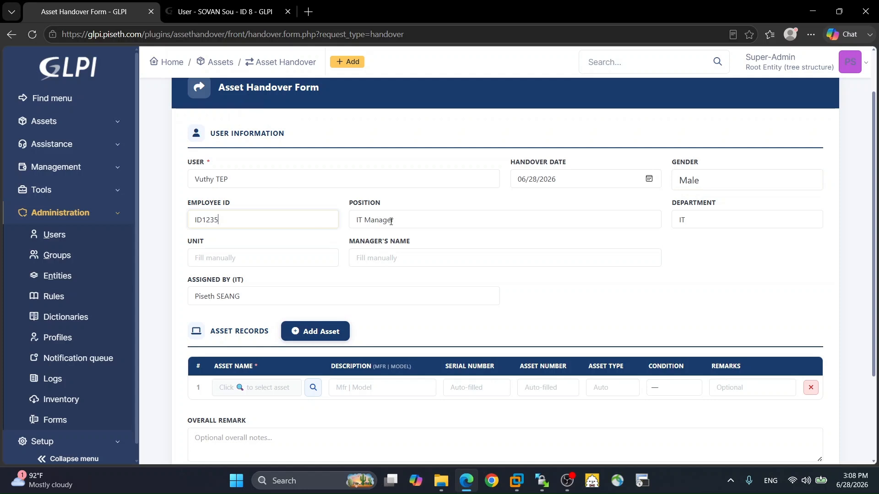
pyautogui.hotkey('ctrl', 'Tab')
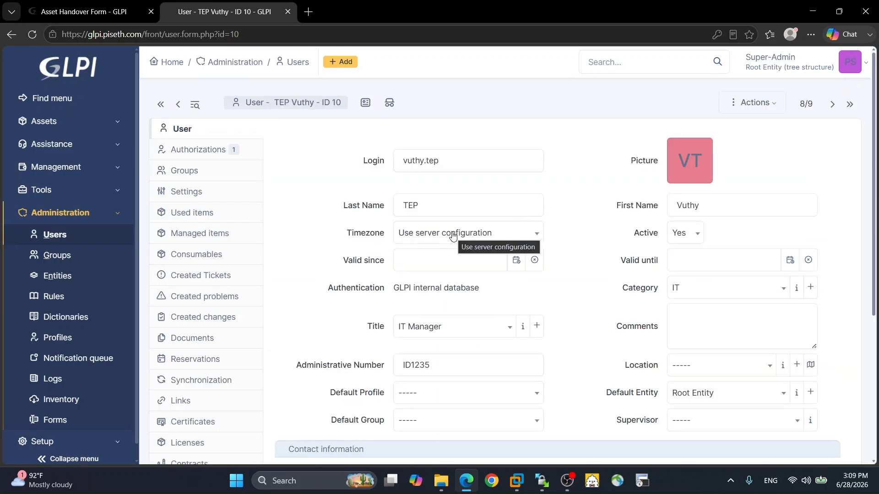
pyautogui.scroll(-1, 453, 235)
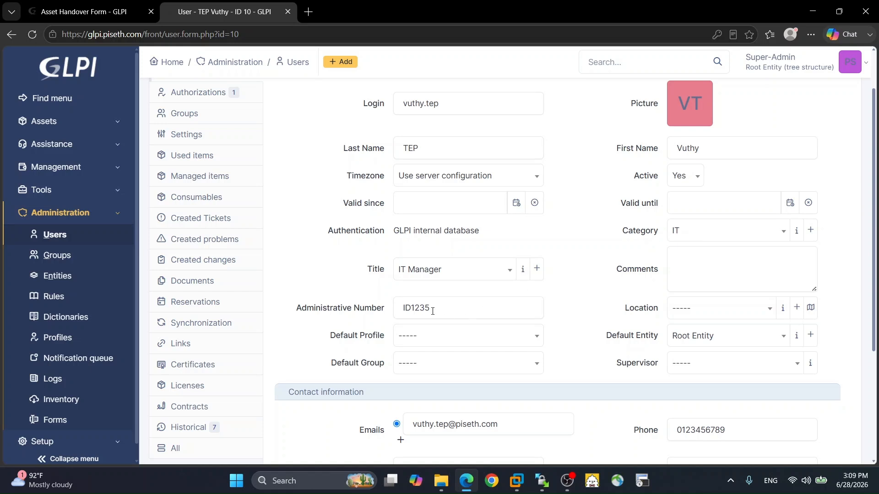
pyautogui.moveTo(433, 311); pyautogui.dragTo(406, 315)
pyautogui.click(84, 12)
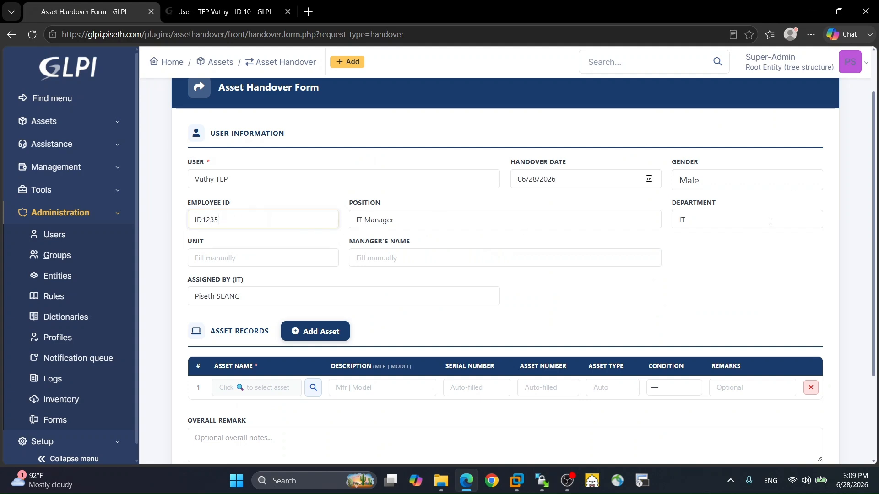
# Step: Set the unit to Infrastructure and fill in the manager's name on the handover form
pyautogui.click(239, 260)
pyautogui.write('Infrastructure')
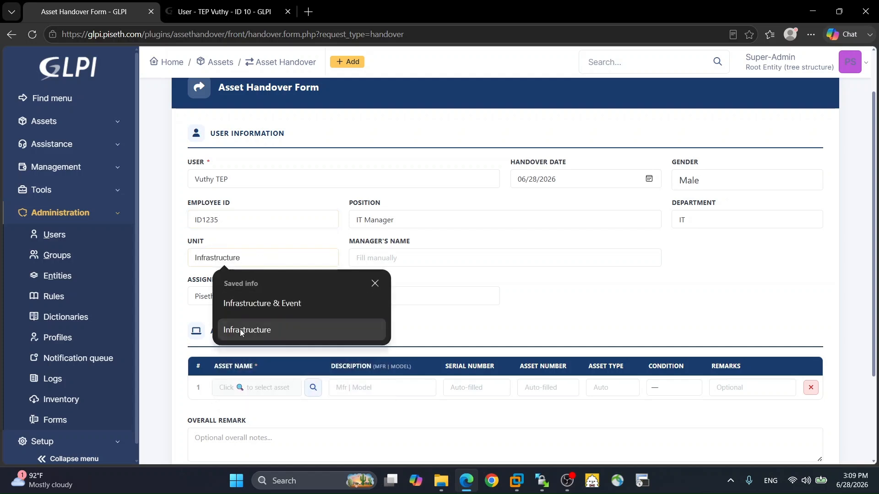
pyautogui.click(243, 329)
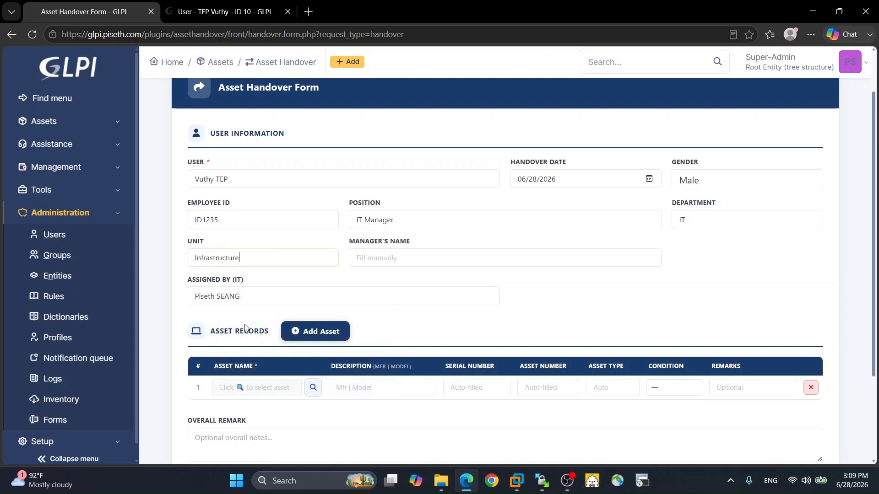
pyautogui.click(386, 258)
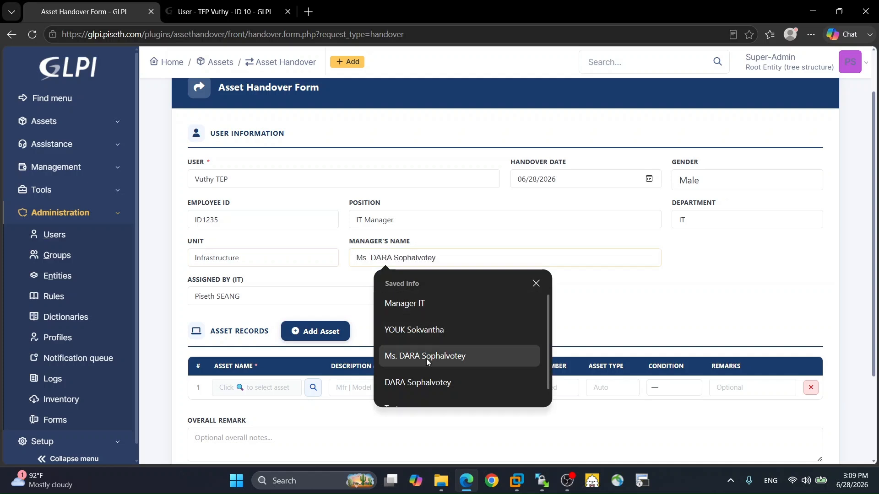
pyautogui.click(419, 382)
pyautogui.scroll(-1, 379, 310)
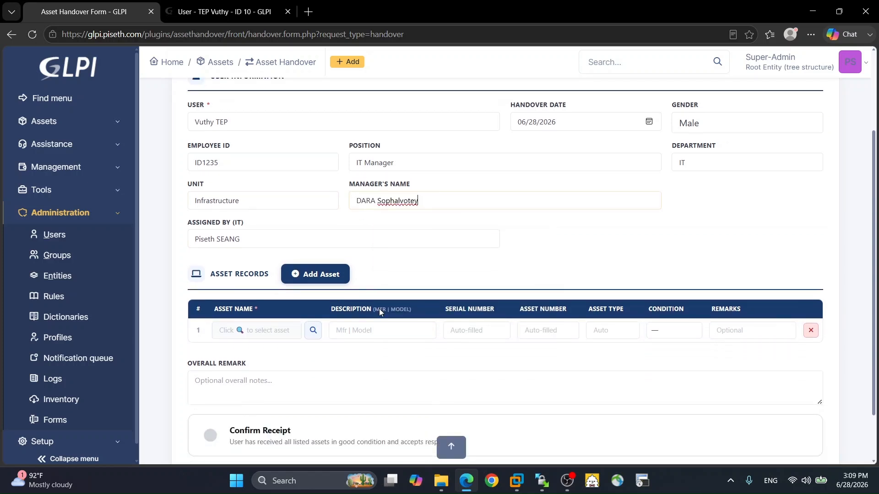
pyautogui.scroll(1, 317, 237)
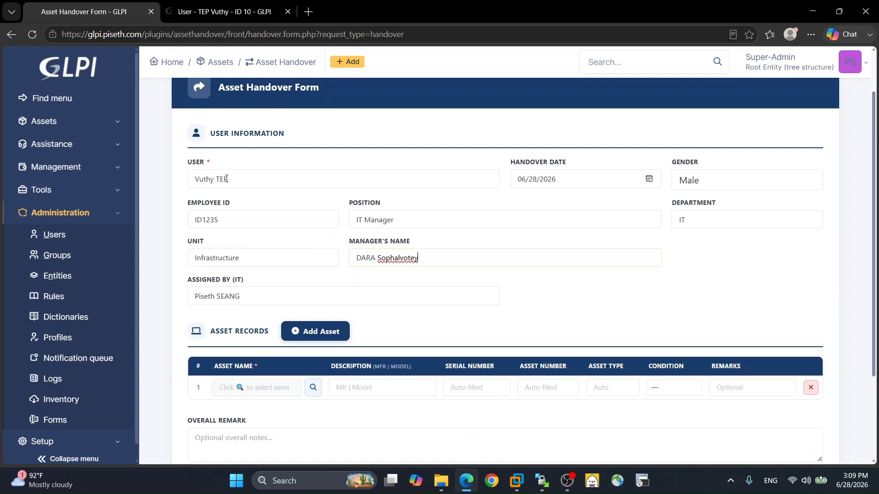
# Step: Open the Computers list in a new browser tab, examine the available computer names, and return to the handover form
pyautogui.scroll(-2, 308, 202)
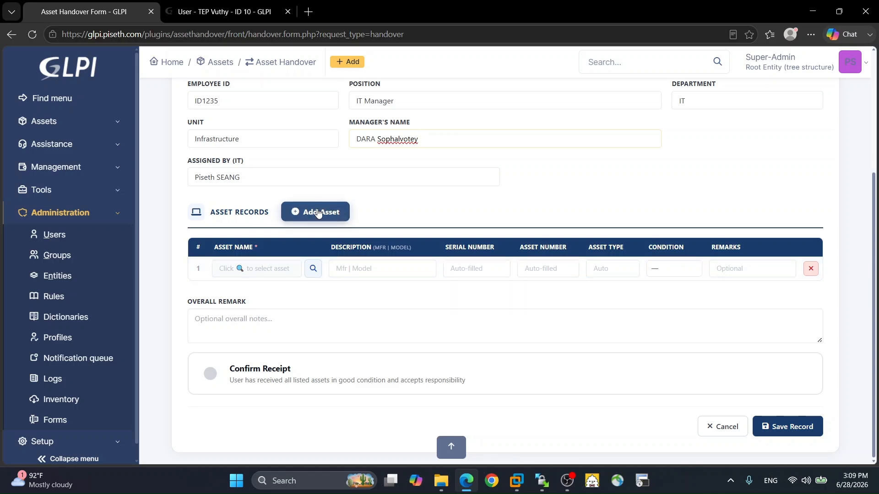
pyautogui.click(239, 270)
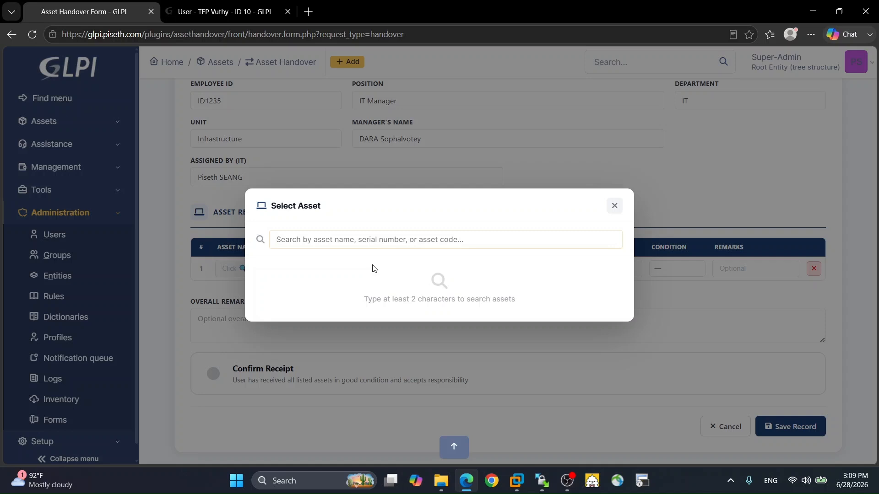
pyautogui.click(615, 207)
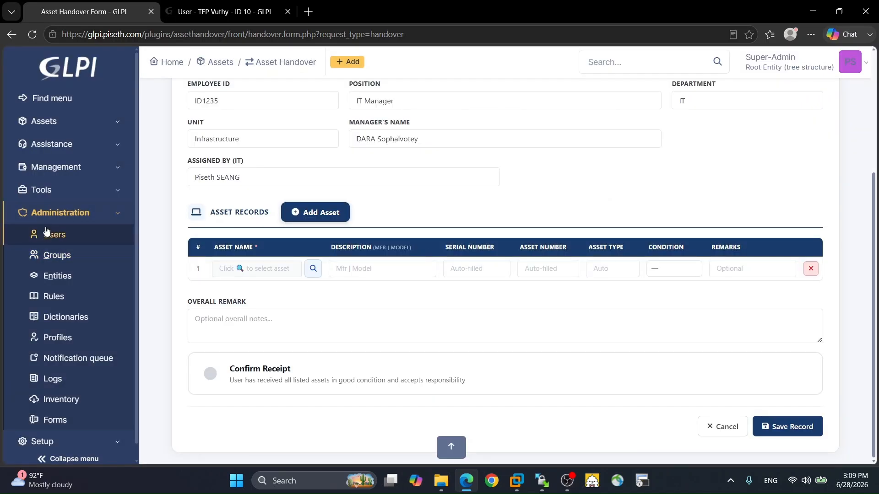
pyautogui.click(60, 127)
pyautogui.rightClick(58, 162)
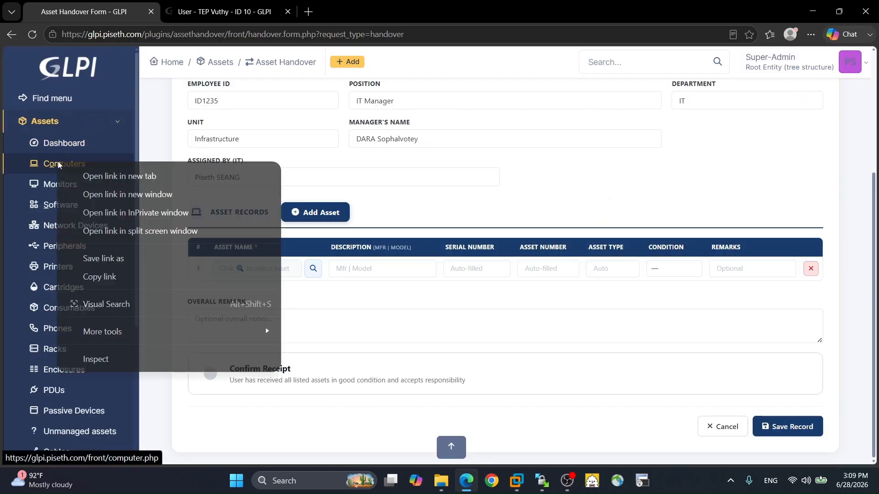
pyautogui.click(110, 173)
pyautogui.click(358, 5)
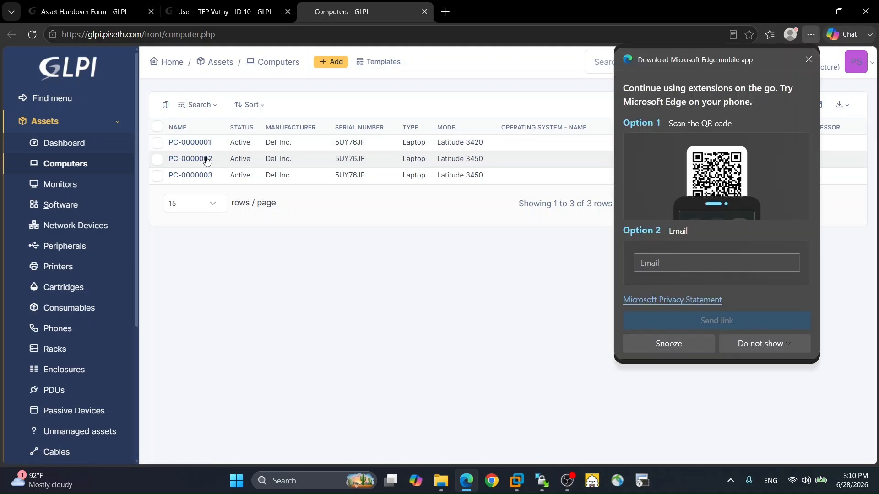
pyautogui.click(808, 59)
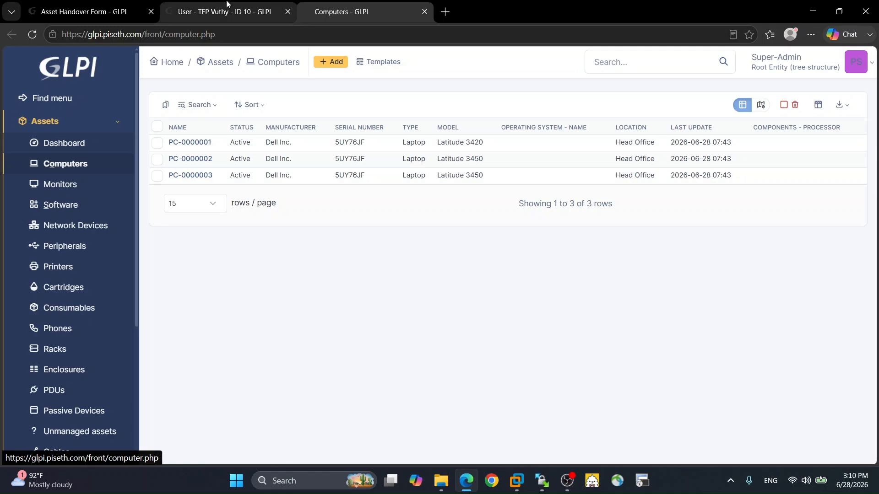
pyautogui.click(83, 11)
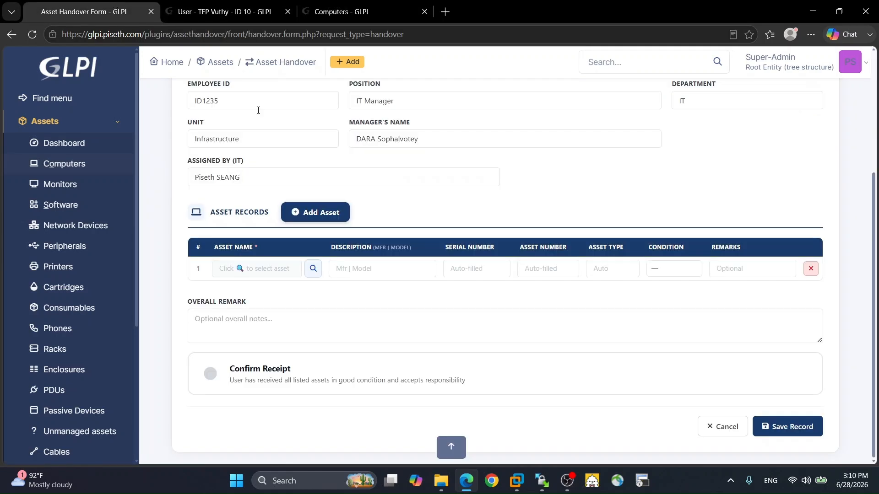
# Step: Search the assets for PC and select the laptop PC-0000001 for the first asset record
pyautogui.click(243, 271)
pyautogui.click(331, 242)
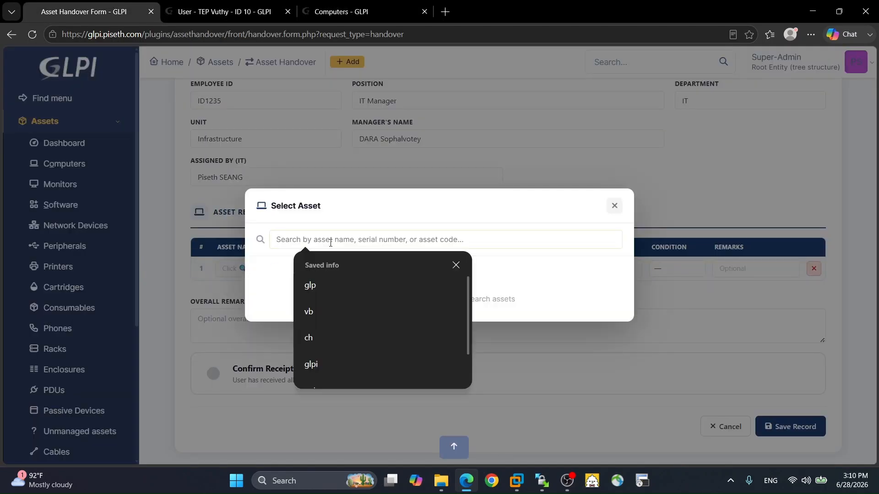
pyautogui.write('PC')
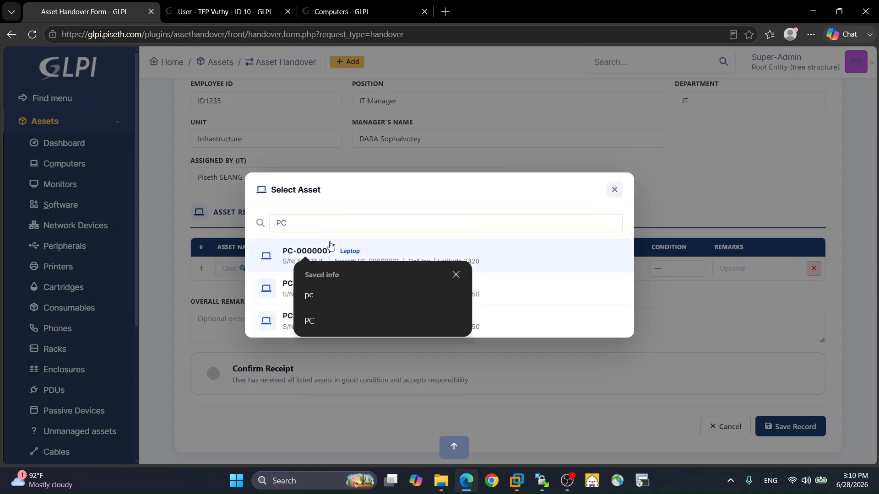
pyautogui.click(375, 194)
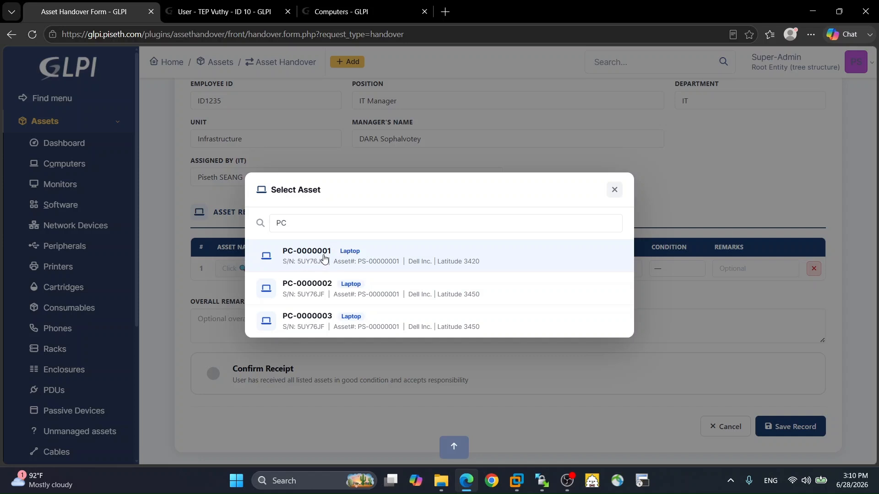
pyautogui.click(299, 260)
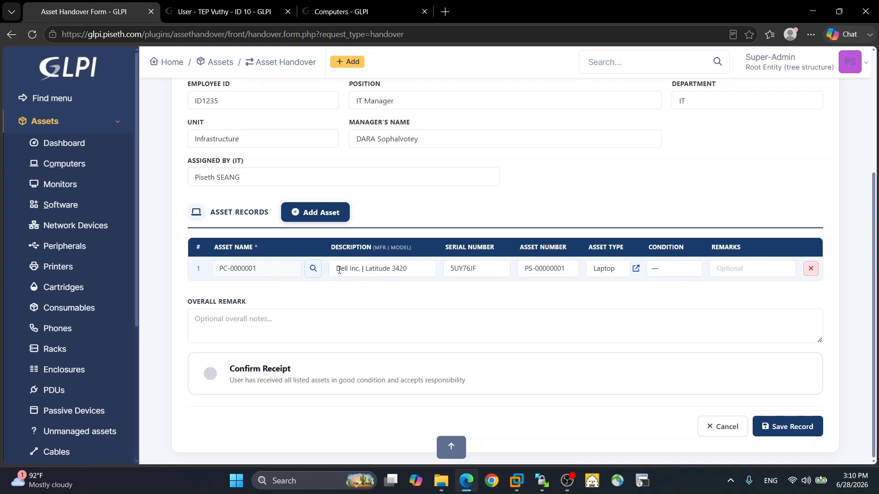
# Step: Compare the asset row's description, serial number and asset number with the PC-0000001 computer record
pyautogui.moveTo(338, 269); pyautogui.dragTo(359, 270)
pyautogui.moveTo(365, 269); pyautogui.dragTo(405, 268)
pyautogui.moveTo(483, 270); pyautogui.dragTo(452, 272)
pyautogui.moveTo(570, 270); pyautogui.dragTo(520, 271)
pyautogui.click(339, 12)
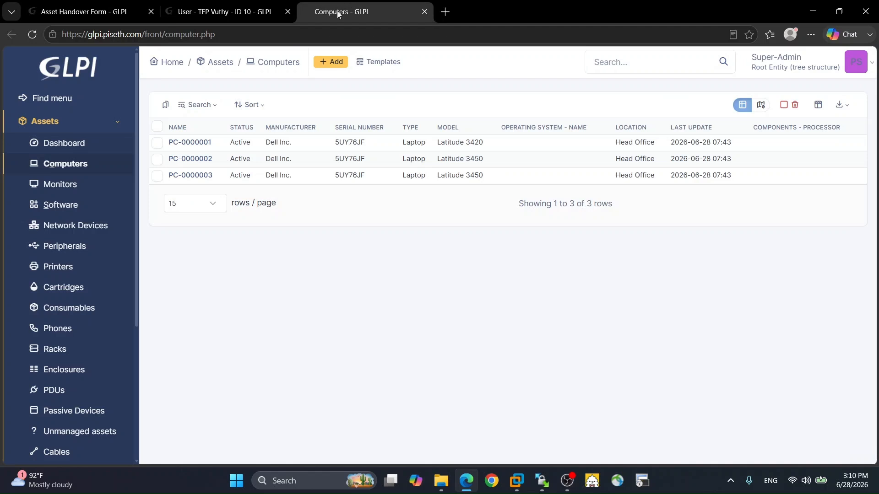
pyautogui.click(191, 142)
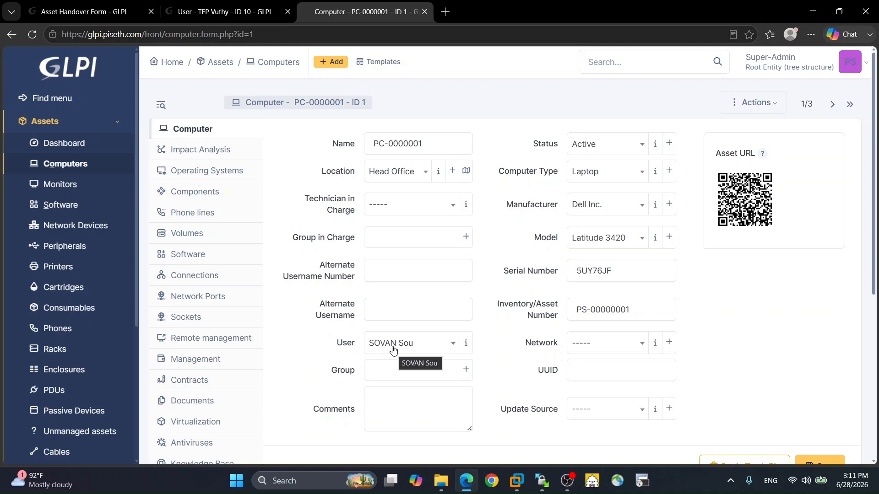
pyautogui.click(67, 4)
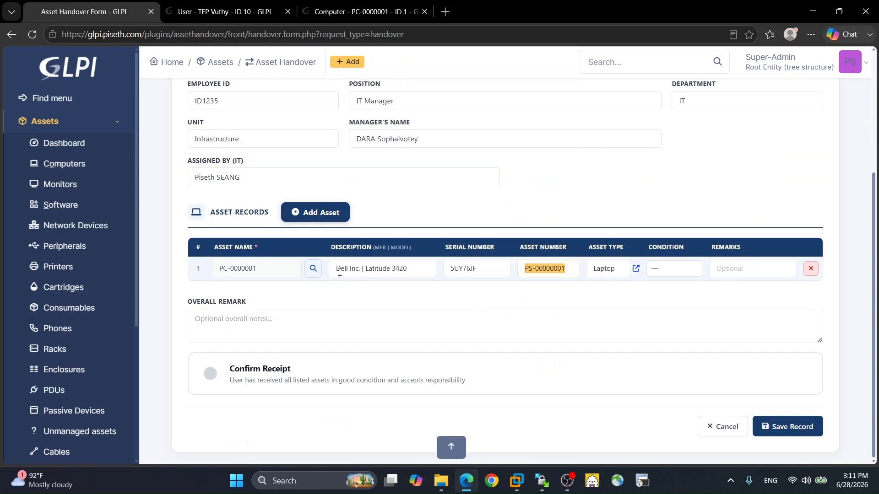
pyautogui.moveTo(336, 269); pyautogui.dragTo(424, 269)
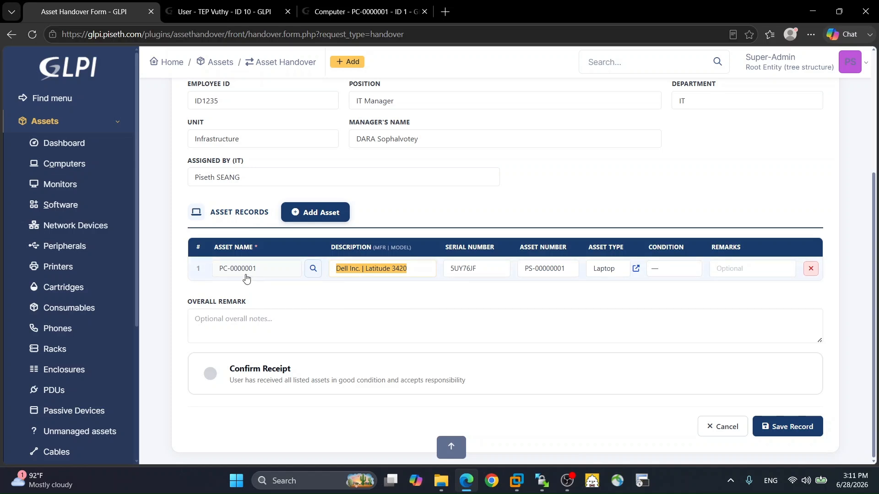
# Step: Set the PC-0000001 asset's condition to New and mark the receipt as confirmed
pyautogui.click(664, 272)
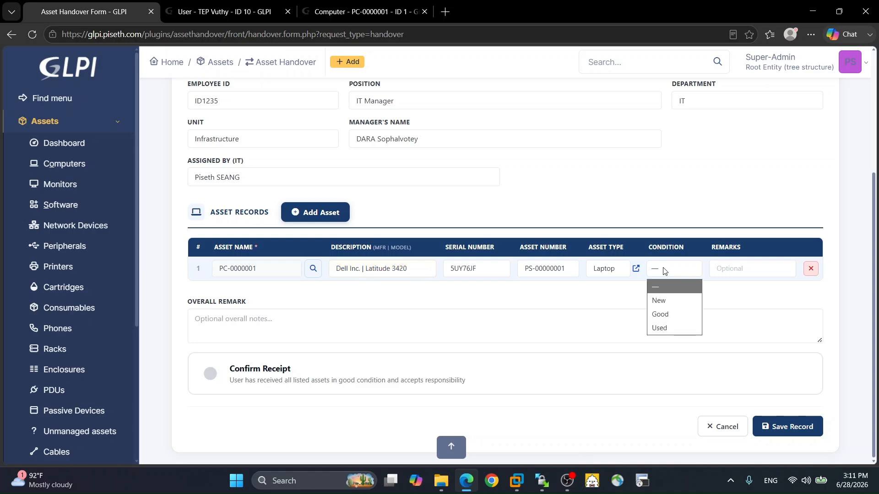
pyautogui.click(666, 306)
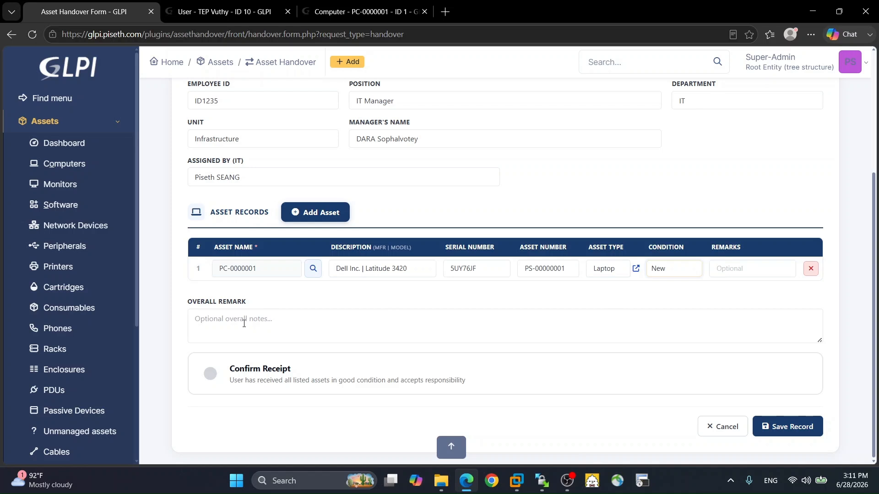
pyautogui.click(211, 377)
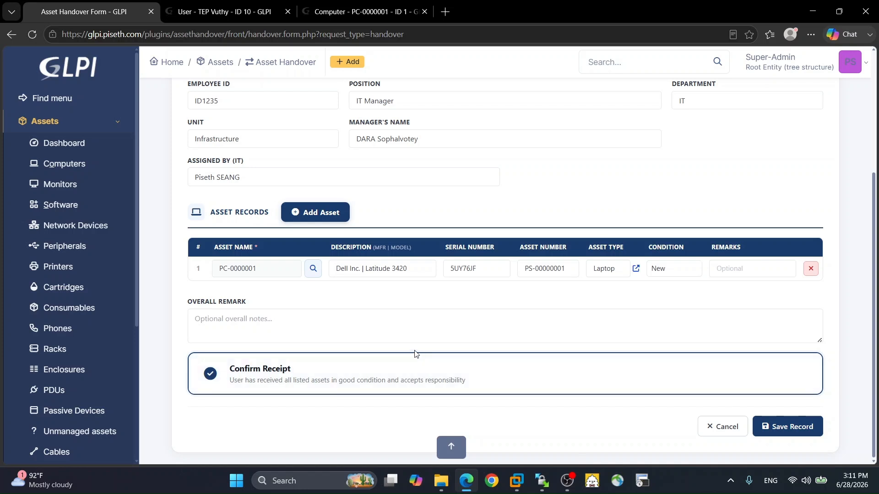
# Step: Save the handover record and review its user information, asset row, asset history and receipt confirmation
pyautogui.click(789, 427)
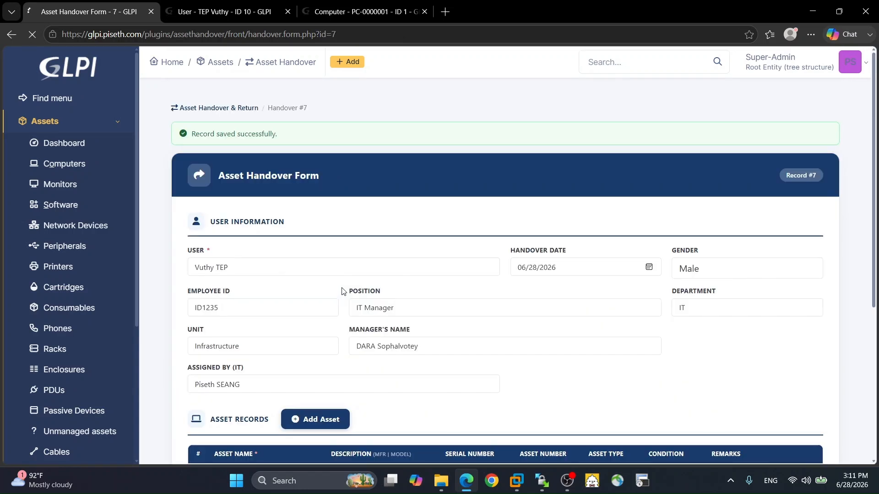
pyautogui.scroll(-3, 343, 288)
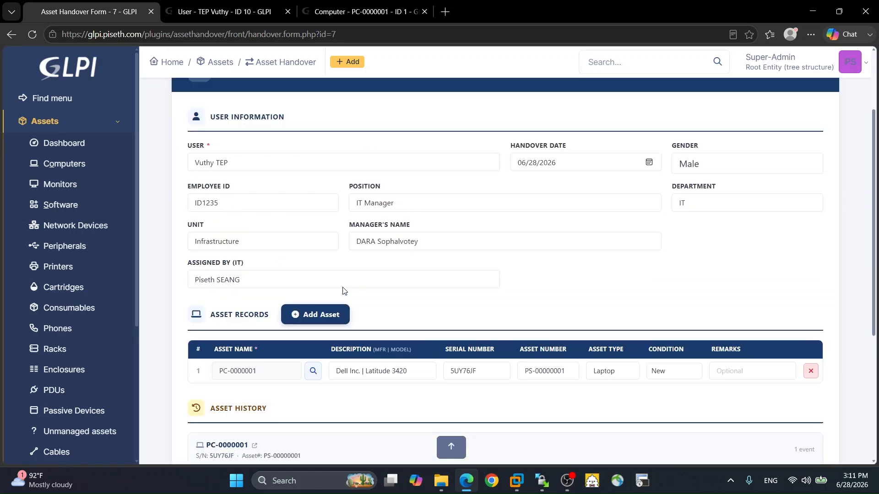
pyautogui.scroll(3, 193, 231)
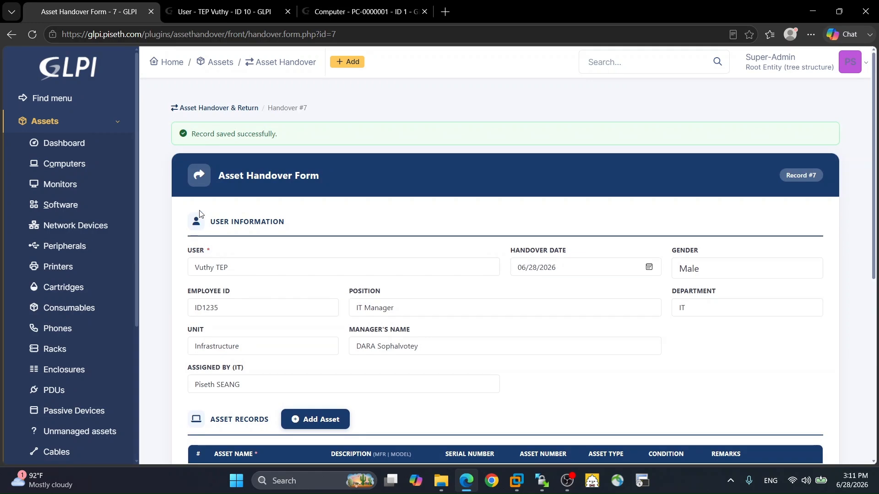
pyautogui.scroll(-1, 199, 214)
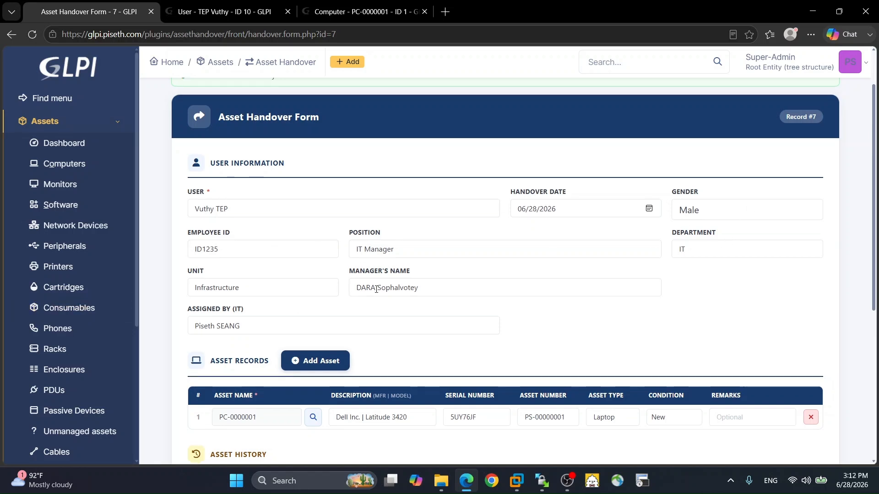
pyautogui.scroll(-2, 267, 286)
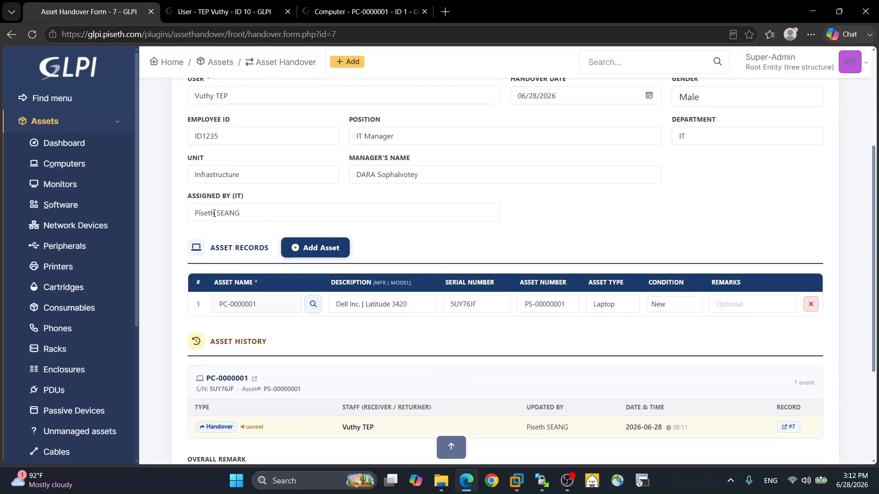
pyautogui.scroll(-2, 209, 216)
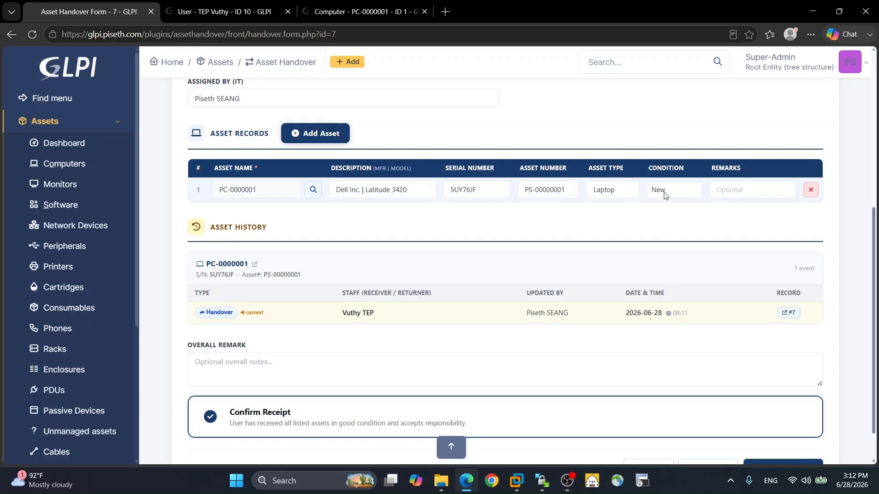
pyautogui.scroll(-1, 458, 209)
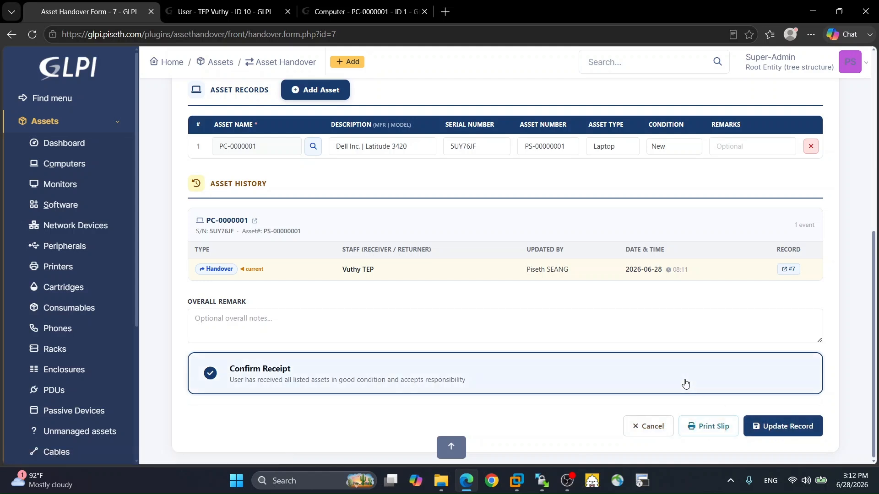
# Step: Open the saved handover's print slip and examine the user details, asset description, serial number, asset code and condition
pyautogui.click(707, 426)
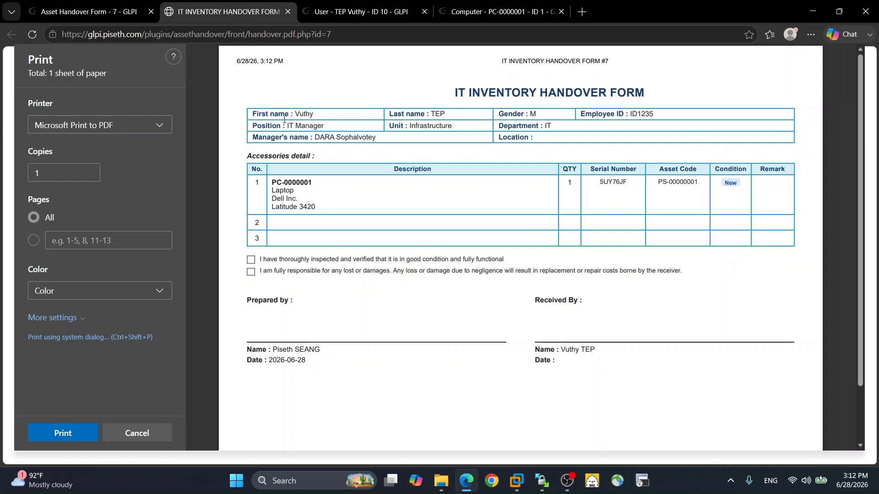
pyautogui.moveTo(286, 113); pyautogui.dragTo(678, 115)
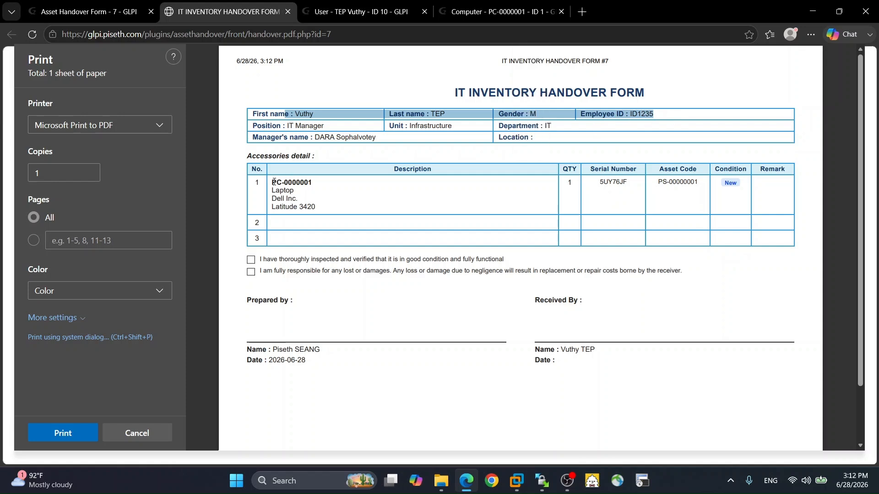
pyautogui.moveTo(274, 182); pyautogui.dragTo(293, 208)
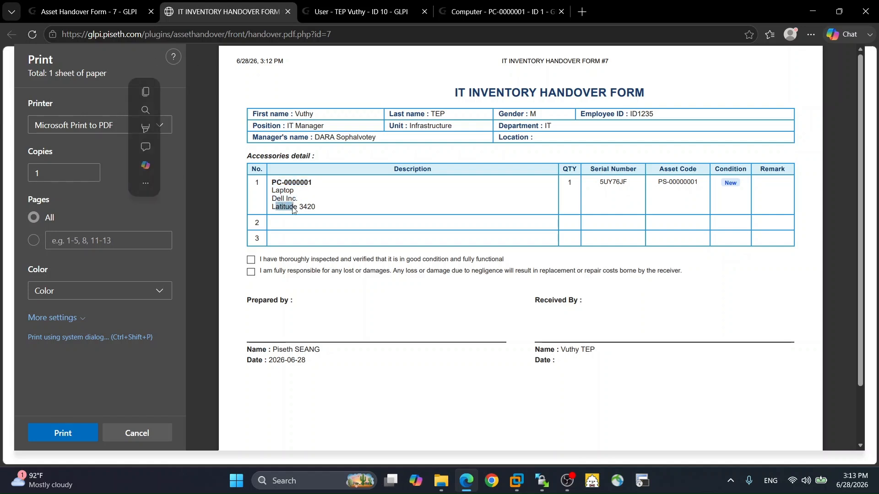
pyautogui.moveTo(566, 182); pyautogui.dragTo(696, 183)
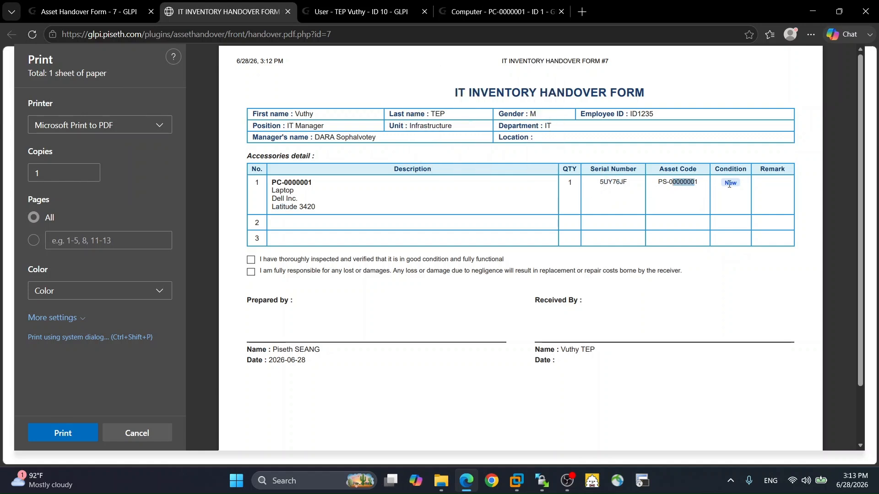
pyautogui.click(729, 185)
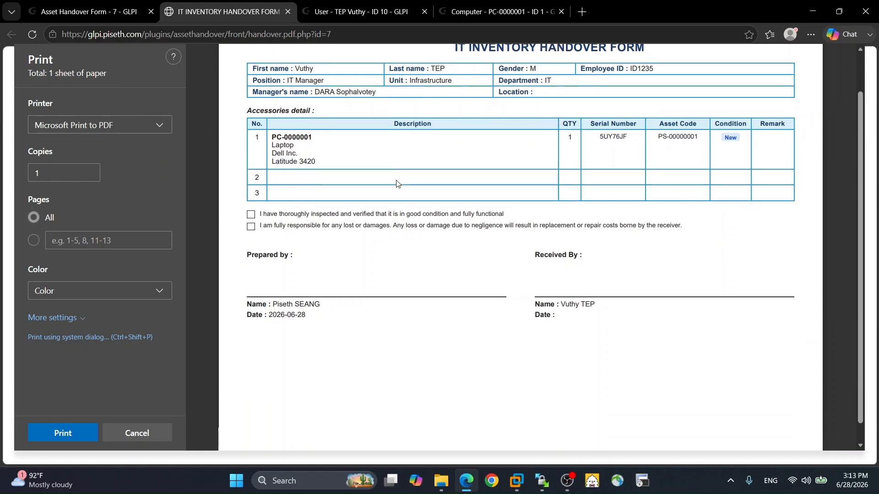
# Step: Examine the preparer's name and date in the slip's signature section, cancel printing and close the slip
pyautogui.scroll(-2, 396, 183)
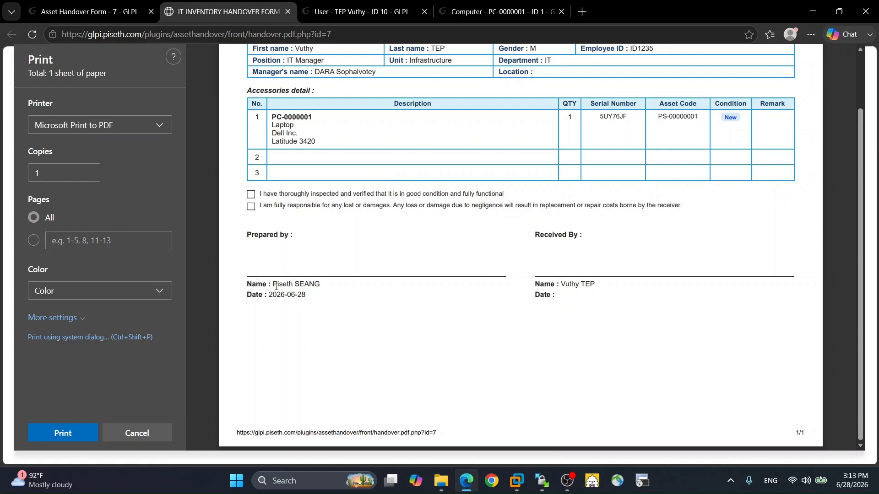
pyautogui.moveTo(274, 283); pyautogui.dragTo(321, 285)
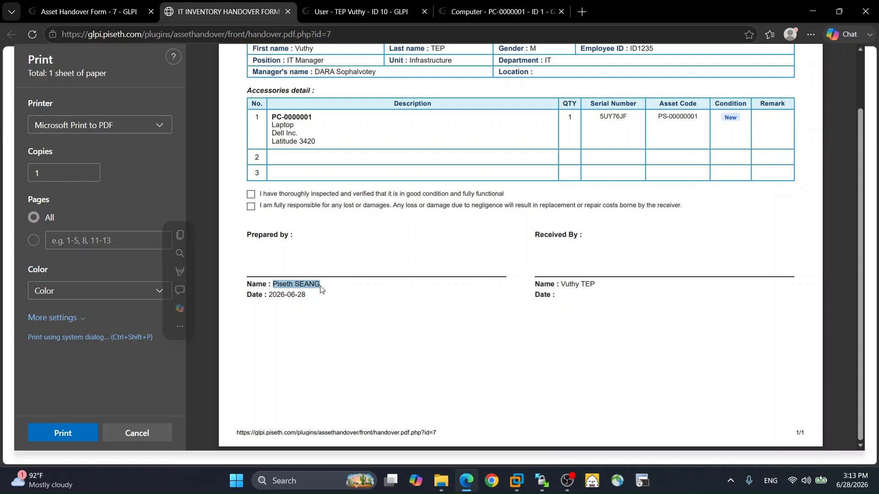
pyautogui.moveTo(269, 296); pyautogui.dragTo(314, 295)
pyautogui.scroll(2, 376, 262)
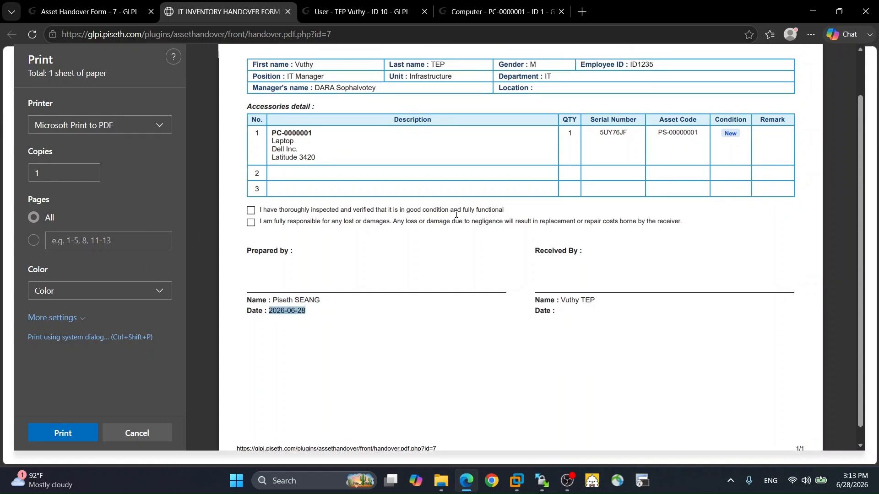
pyautogui.scroll(-2, 376, 262)
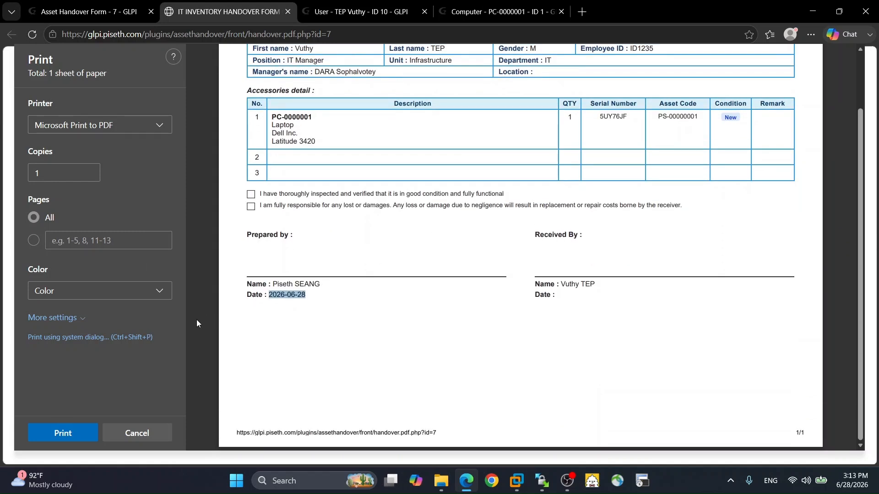
pyautogui.click(140, 433)
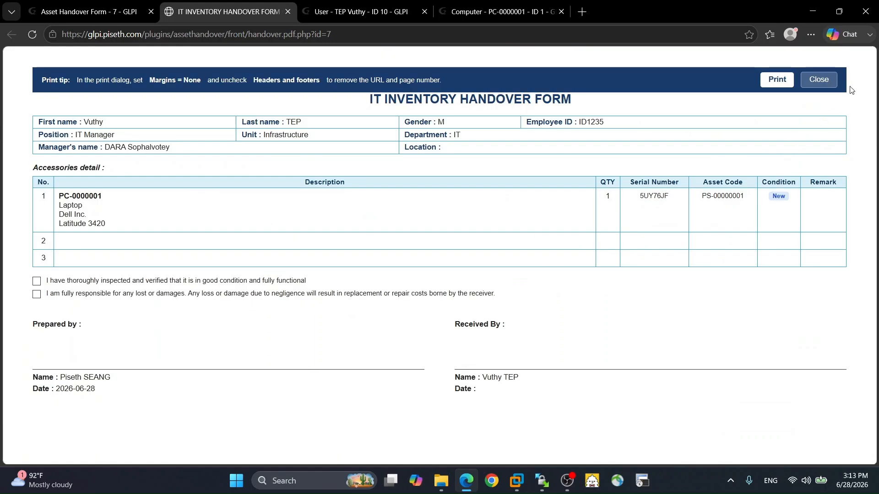
pyautogui.click(831, 83)
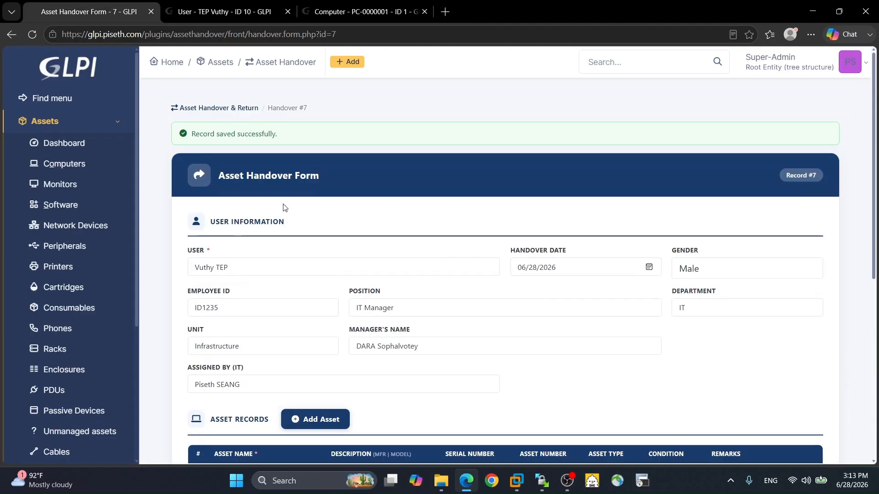
# Step: Open the user history in the Asset Handover & Return records and examine the recipient's total, handover and return counts
pyautogui.click(283, 63)
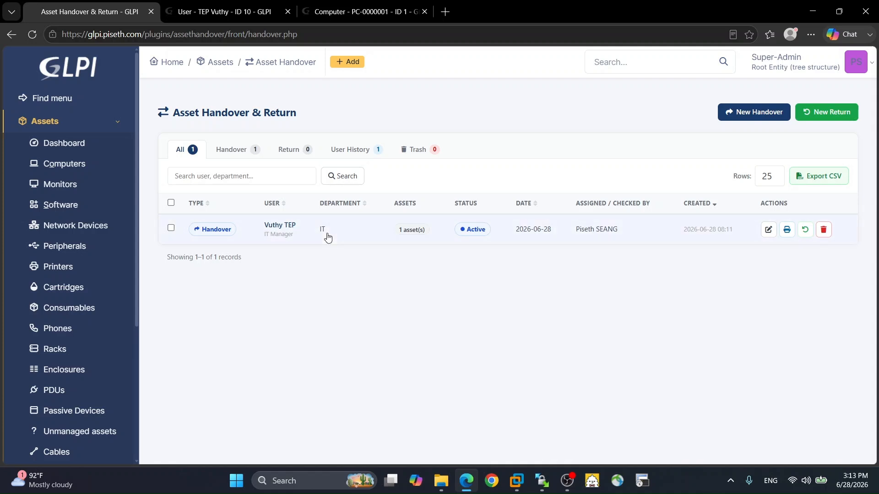
pyautogui.click(345, 154)
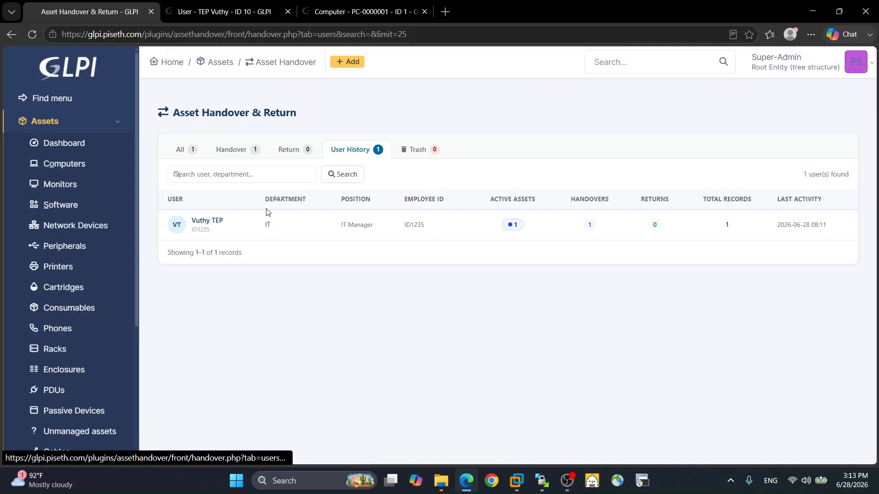
pyautogui.click(215, 232)
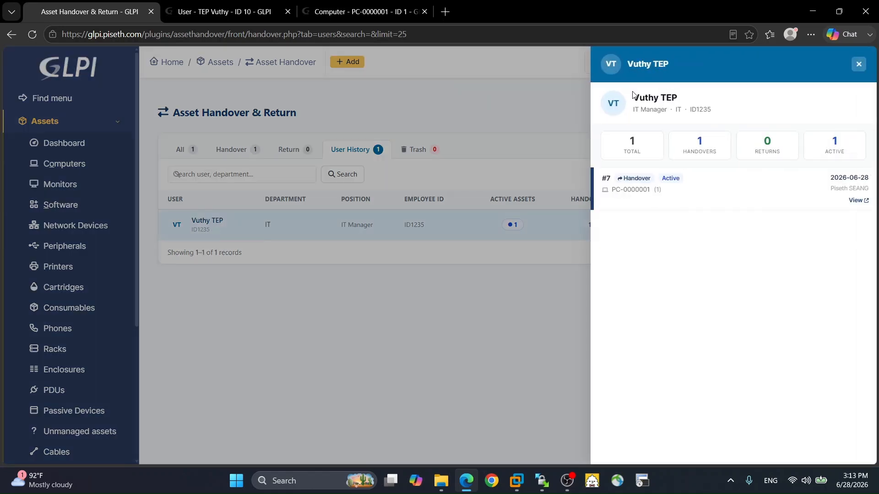
pyautogui.doubleClick(632, 140)
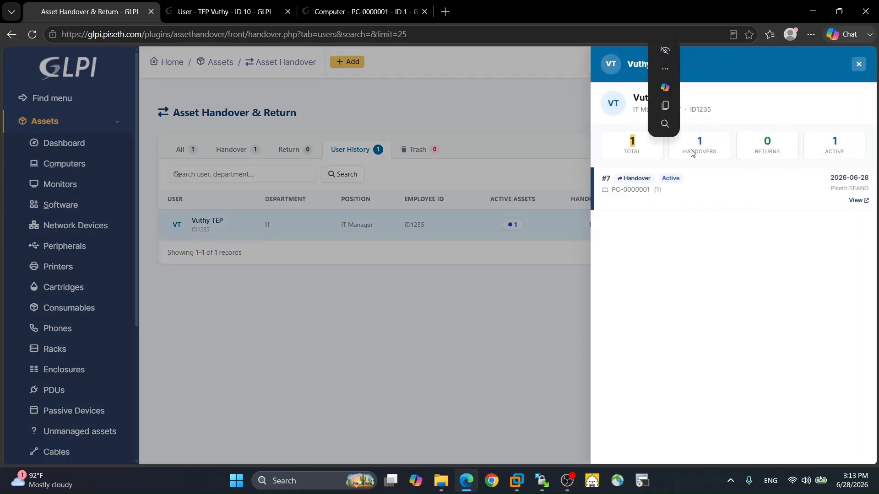
pyautogui.doubleClick(699, 142)
pyautogui.doubleClick(769, 141)
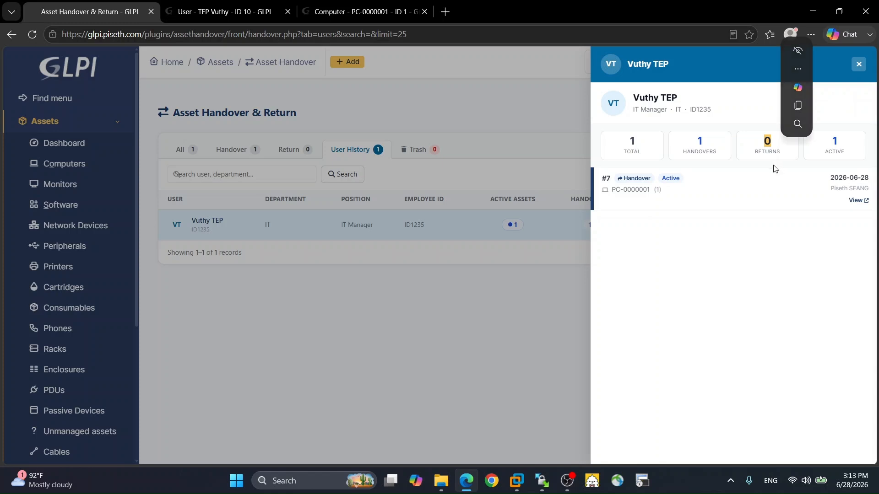
pyautogui.click(806, 223)
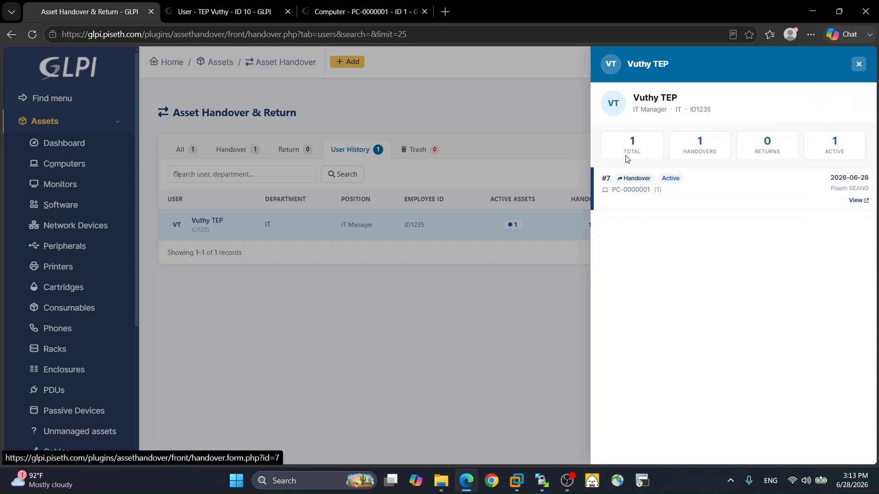
pyautogui.click(531, 266)
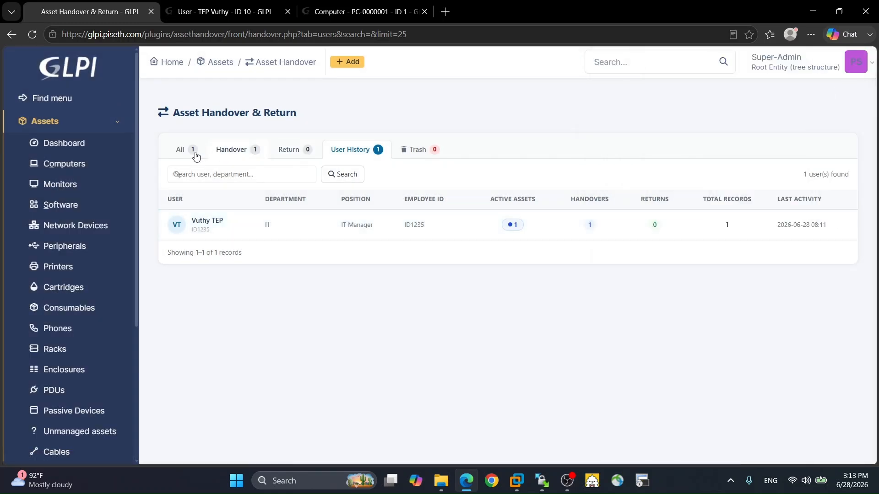
# Step: Open the handover record's details from the list of all records and create a return from it
pyautogui.click(194, 152)
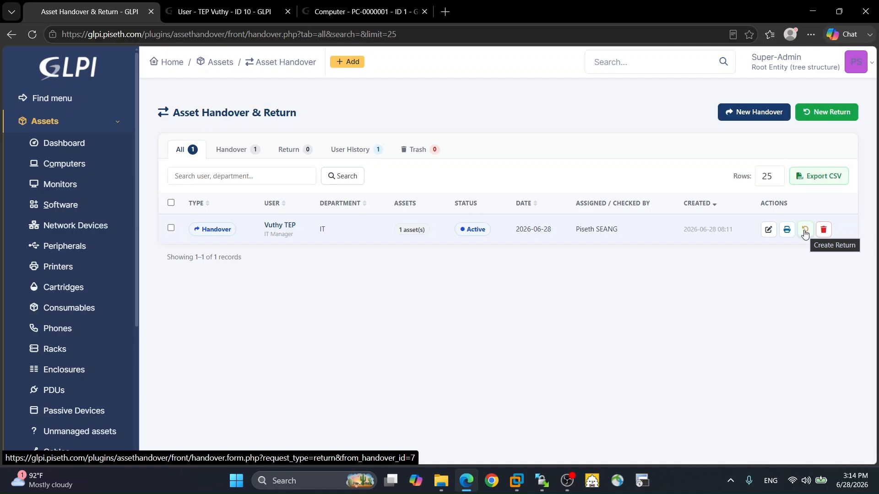
pyautogui.click(229, 227)
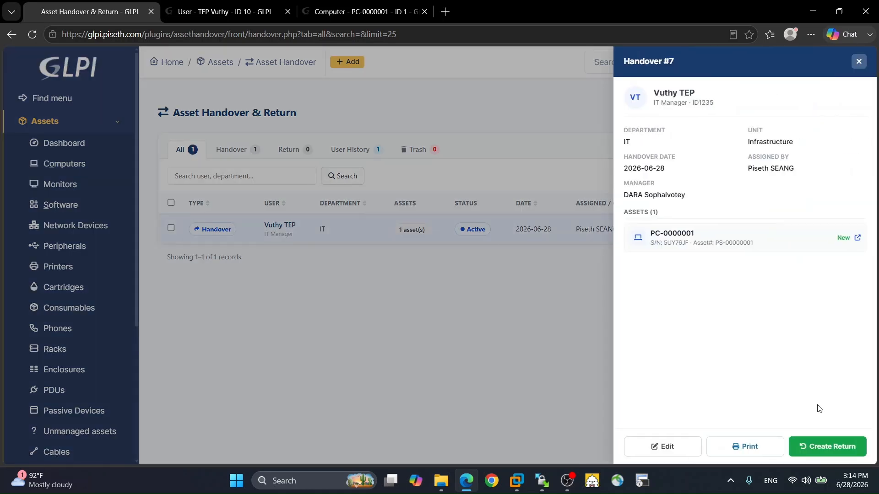
pyautogui.click(822, 447)
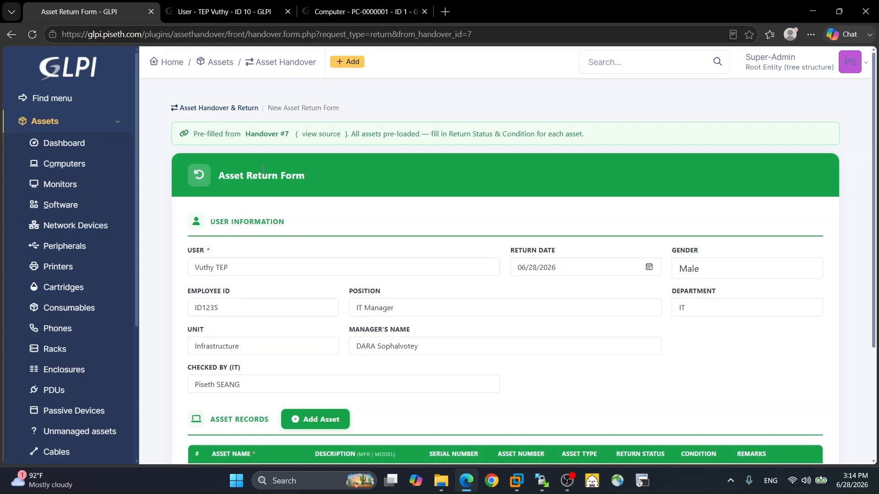
# Step: Set the return status of PC-0000001 to Returned and its condition to Good in the asset return form
pyautogui.scroll(-2, 227, 157)
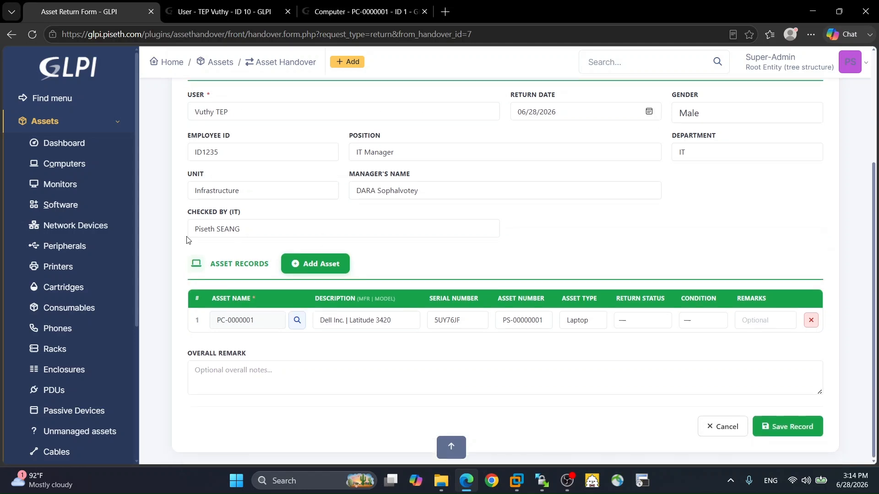
pyautogui.scroll(-1, 178, 247)
pyautogui.click(635, 321)
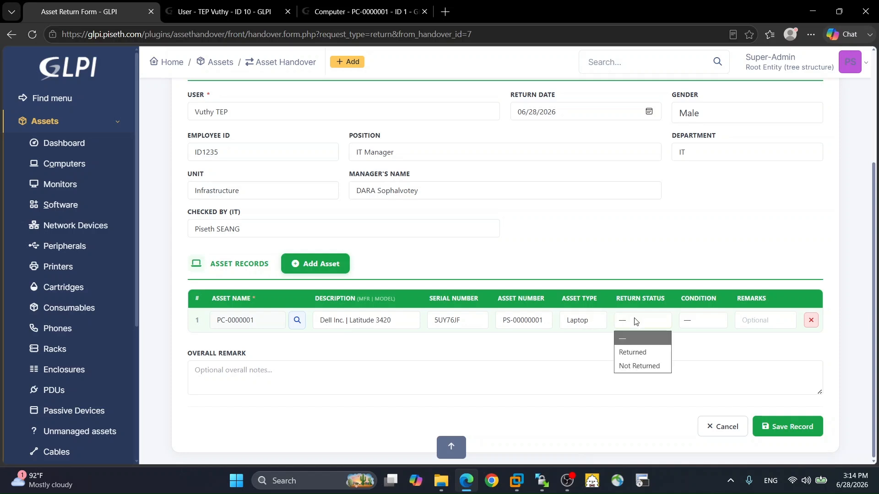
pyautogui.click(634, 353)
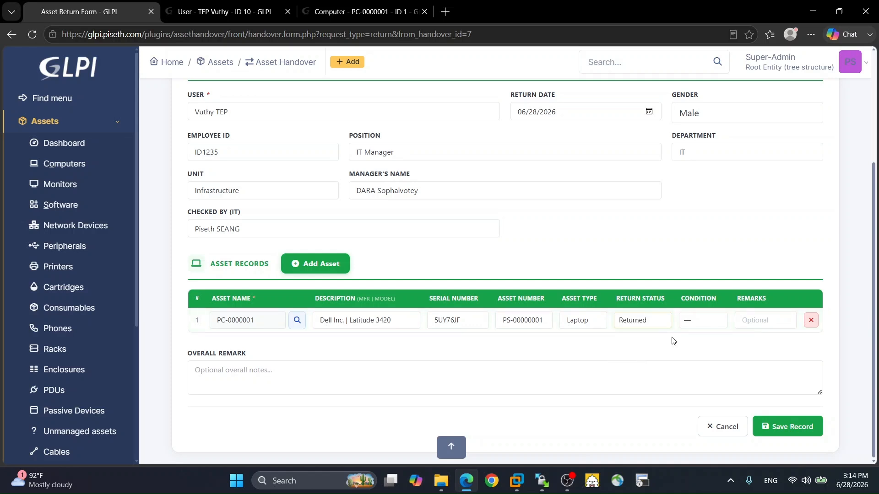
pyautogui.click(700, 321)
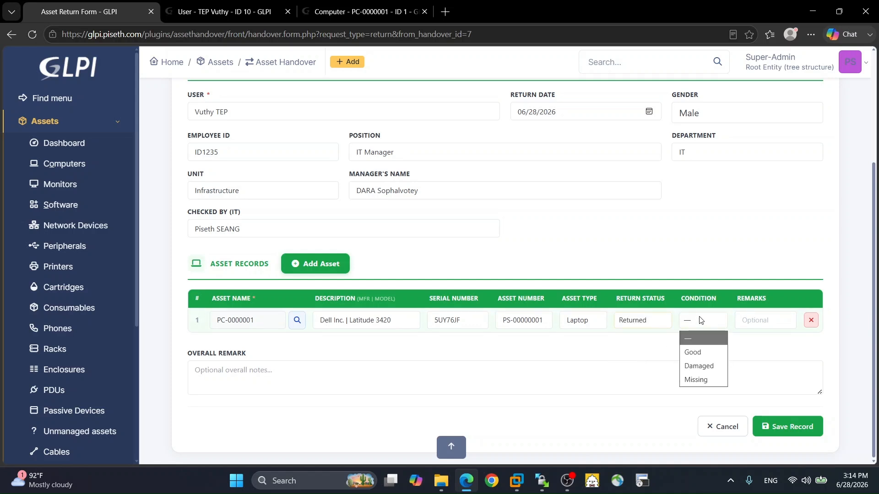
pyautogui.click(699, 350)
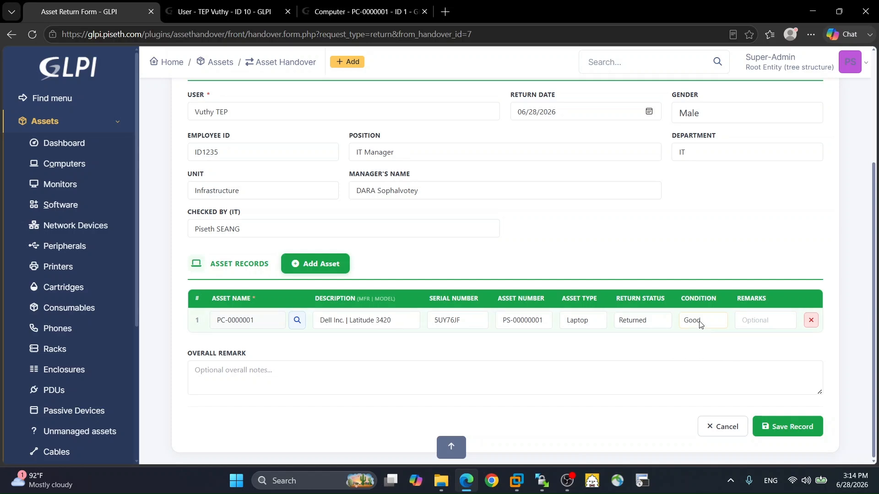
# Step: Try the Damaged and Missing conditions for PC-0000001 and set the condition back to Good
pyautogui.click(699, 321)
pyautogui.click(697, 366)
pyautogui.click(700, 323)
pyautogui.click(697, 379)
pyautogui.click(700, 322)
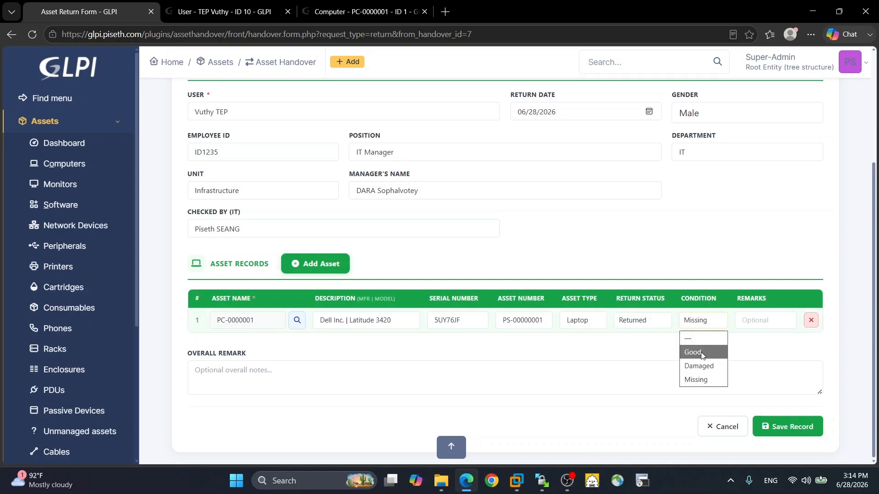
pyautogui.click(699, 357)
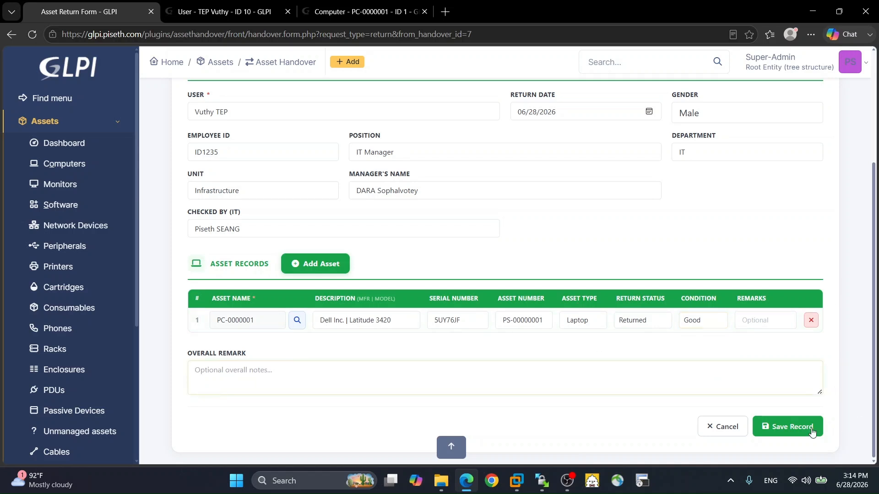
# Step: Save the return record for PC-0000001 and open its printable slip
pyautogui.click(797, 432)
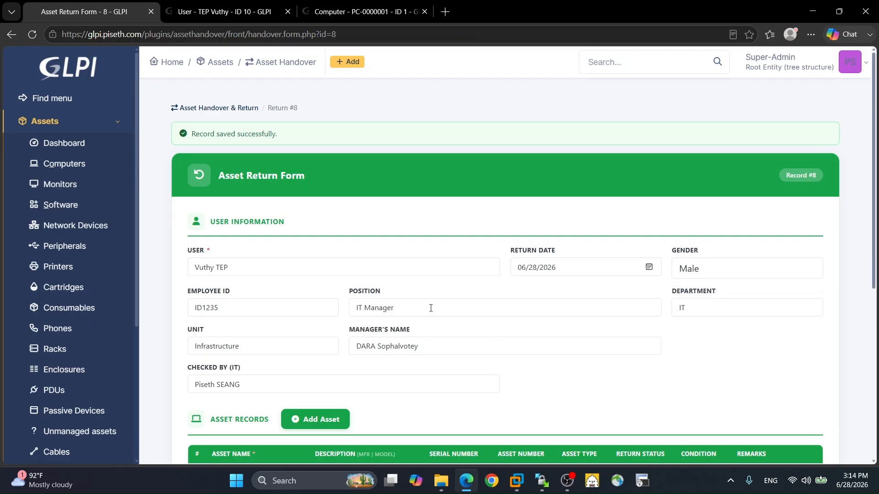
pyautogui.scroll(-3, 388, 243)
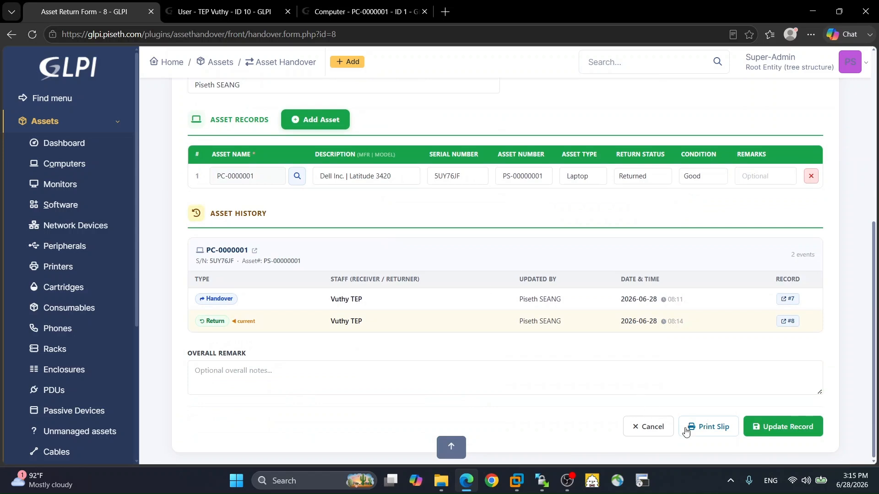
pyautogui.click(685, 431)
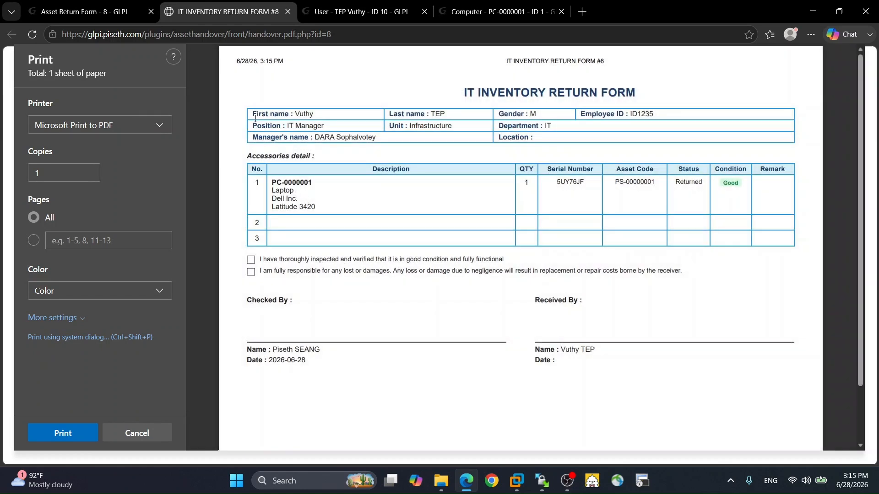
# Step: Examine the return slip's title, user details, asset table and signature area, and close the slip without printing
pyautogui.moveTo(258, 116); pyautogui.dragTo(619, 132)
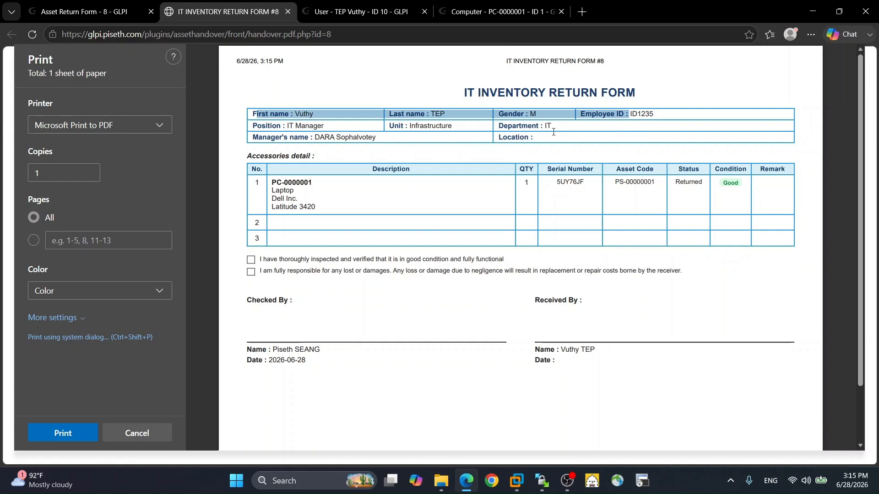
pyautogui.moveTo(483, 94); pyautogui.dragTo(635, 94)
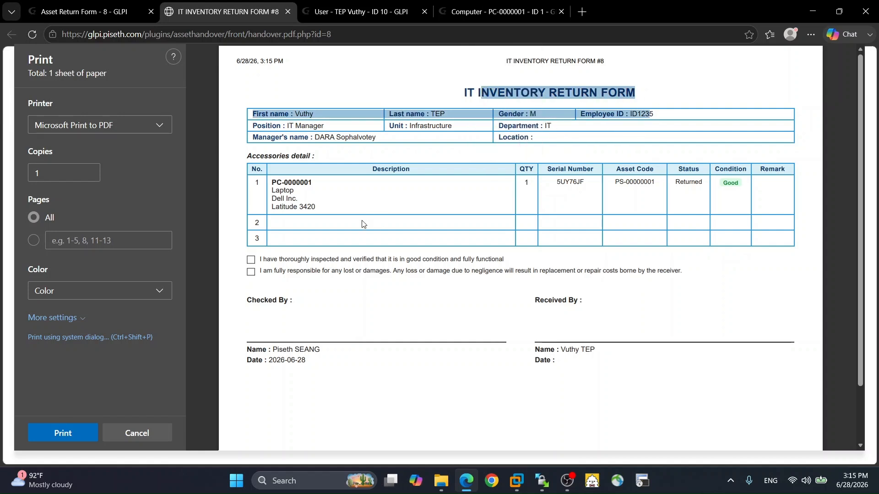
pyautogui.click(313, 299)
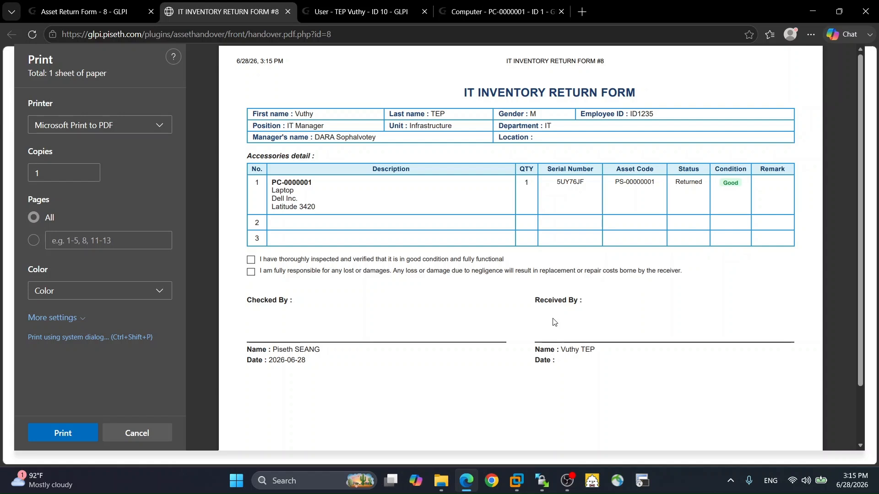
pyautogui.scroll(-2, 789, 343)
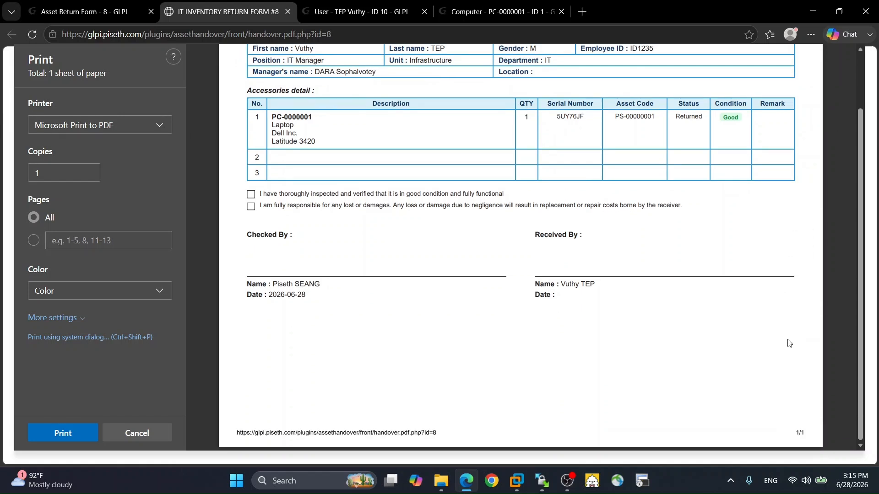
pyautogui.scroll(2, 540, 323)
pyautogui.click(137, 433)
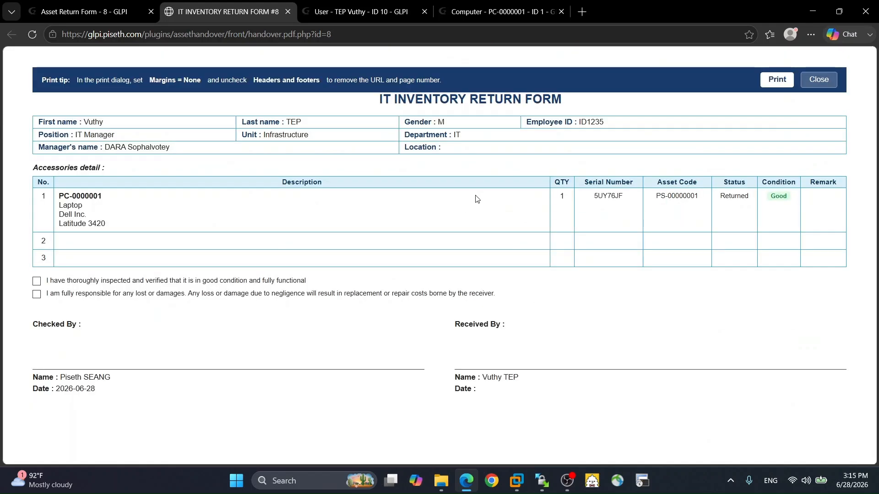
pyautogui.click(818, 83)
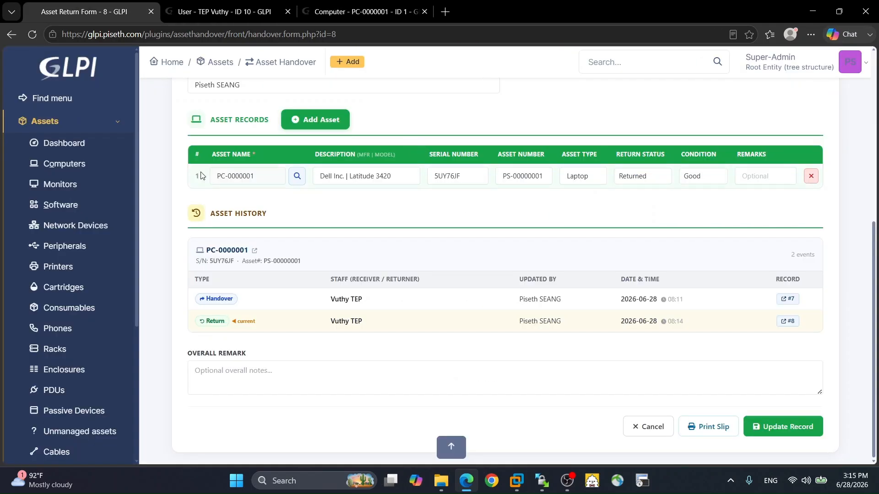
# Step: Open the returning user's history in the Asset Handover & Return records and examine the total, handover and return counts
pyautogui.click(279, 62)
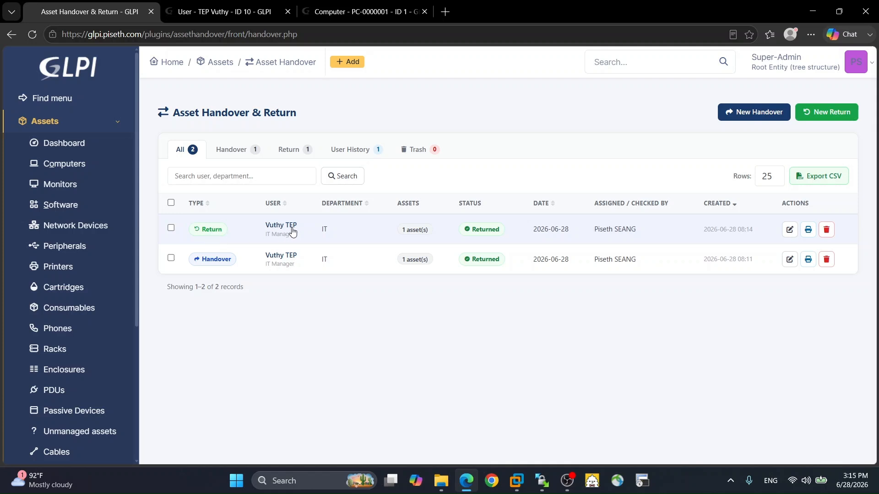
pyautogui.click(343, 156)
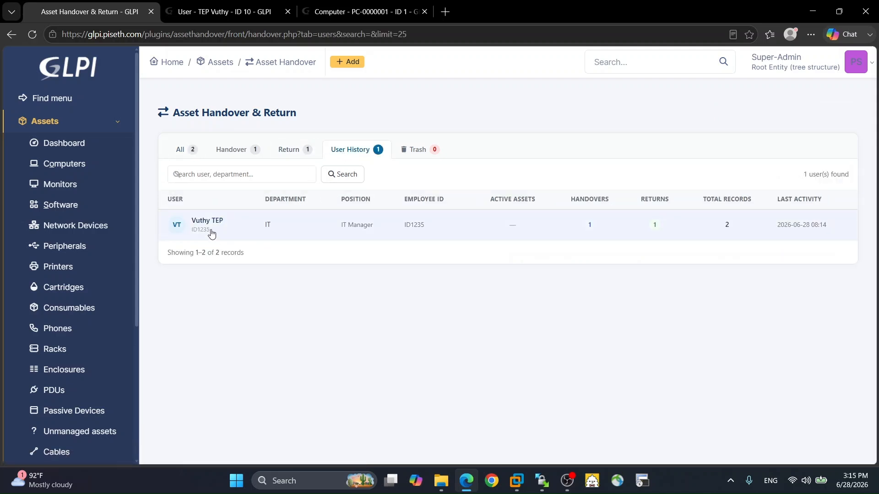
pyautogui.click(211, 233)
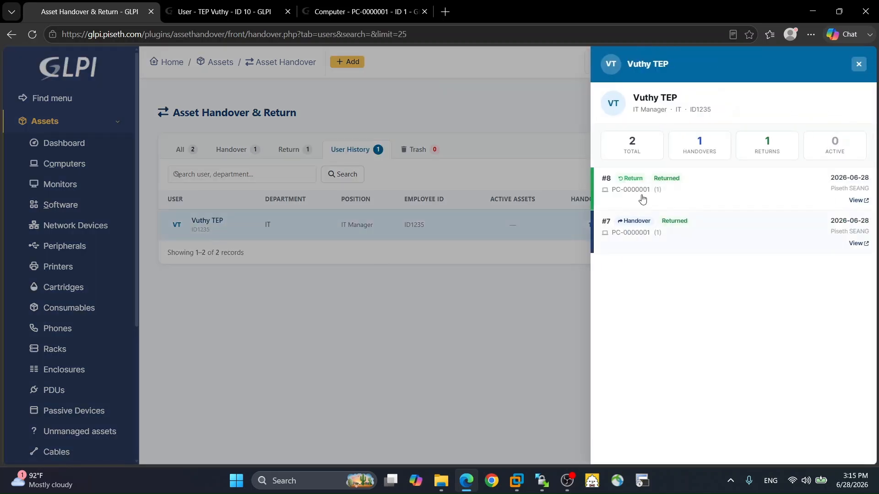
pyautogui.doubleClick(632, 140)
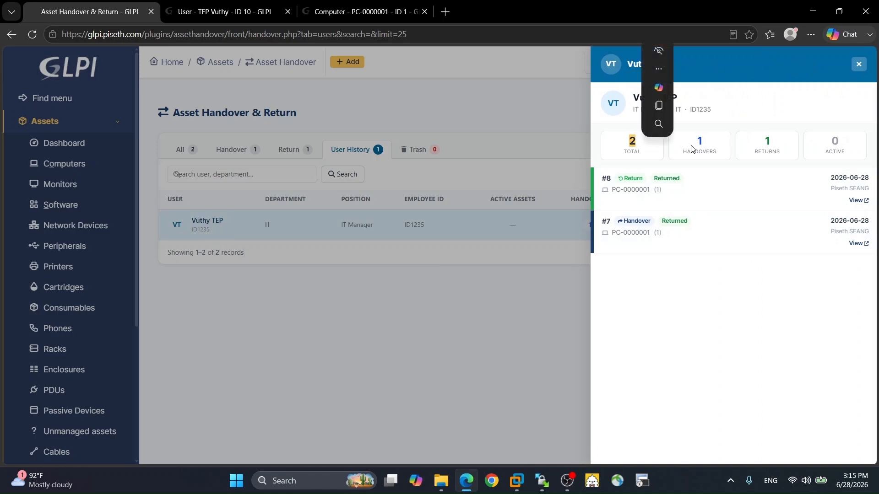
pyautogui.doubleClick(699, 141)
pyautogui.doubleClick(768, 141)
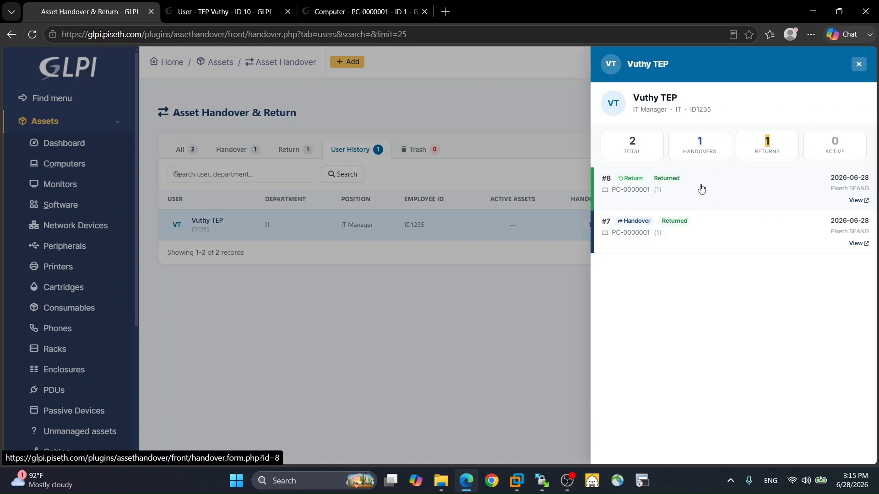
pyautogui.click(859, 66)
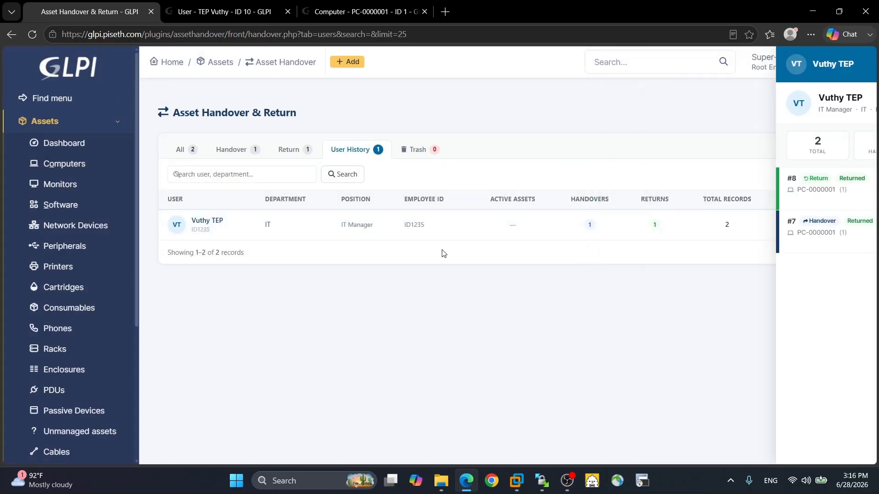
# Step: Start a new asset handover from the list of all records, with the procurement officer as user and gender Female
pyautogui.click(183, 150)
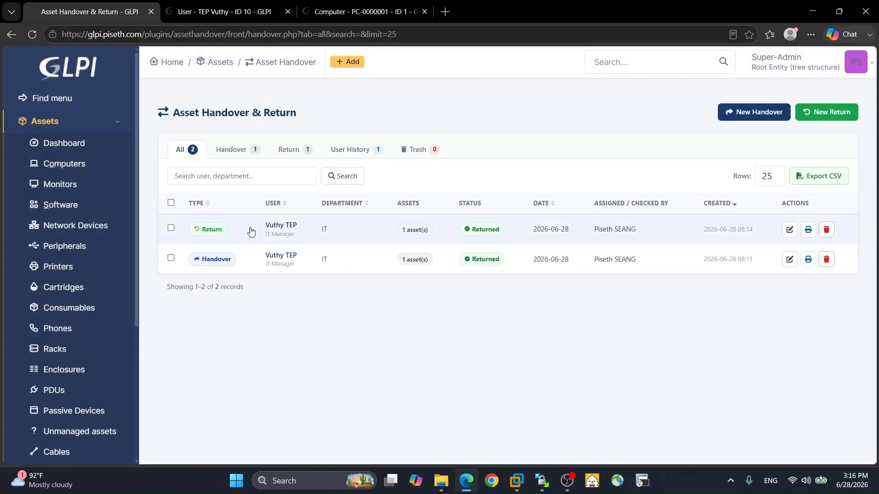
pyautogui.click(753, 119)
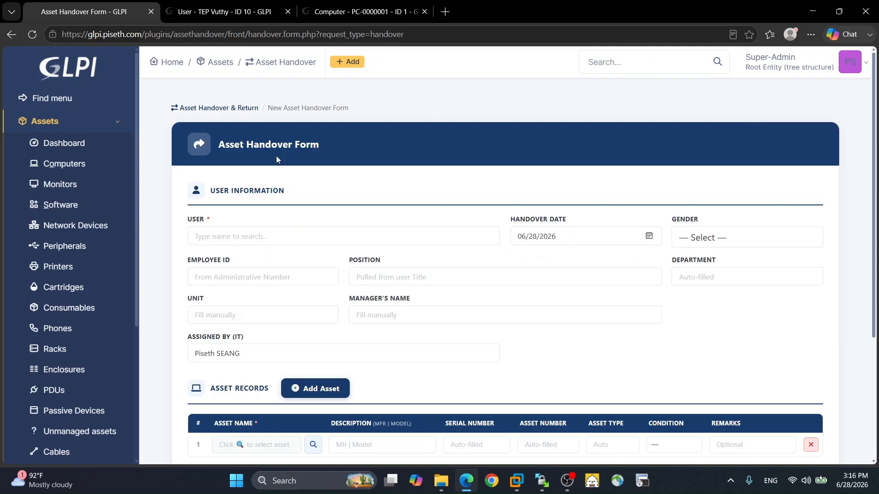
pyautogui.scroll(-1, 256, 169)
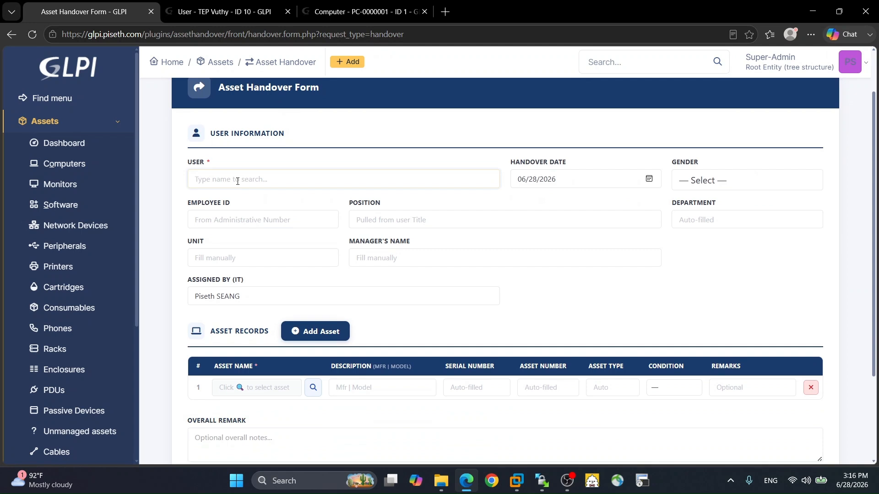
pyautogui.click(238, 182)
pyautogui.write('sov')
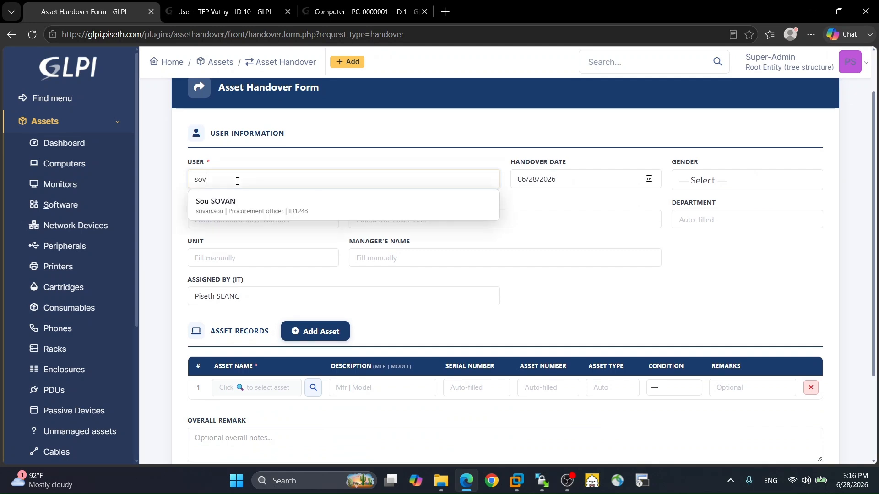
pyautogui.click(228, 204)
pyautogui.click(721, 182)
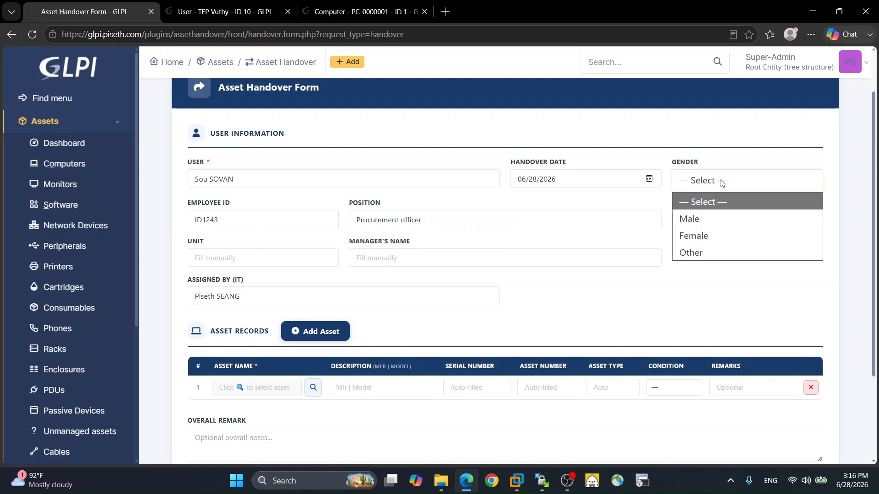
pyautogui.click(693, 236)
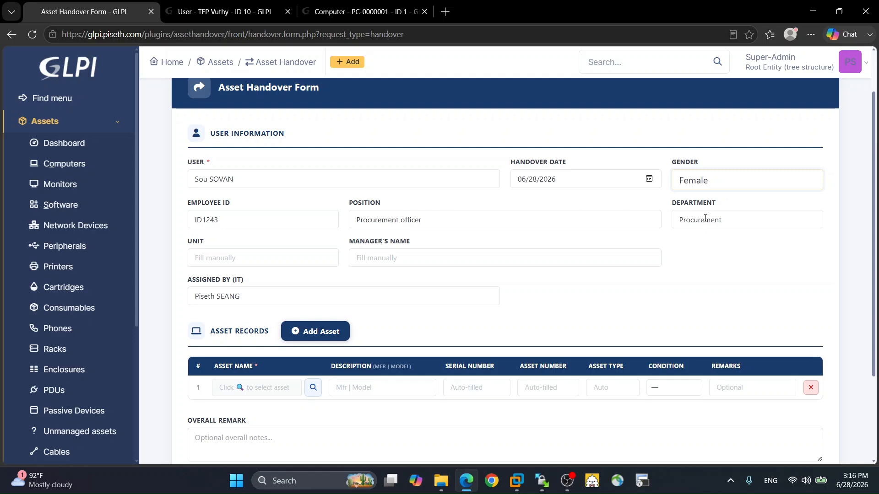
# Step: Set the handover form's unit to Procurment and fill in the manager's name
pyautogui.click(227, 256)
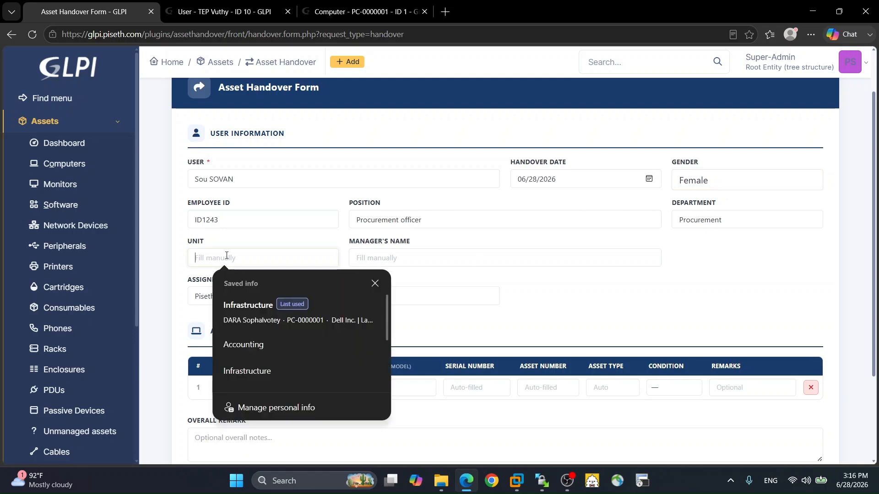
pyautogui.write('Pr')
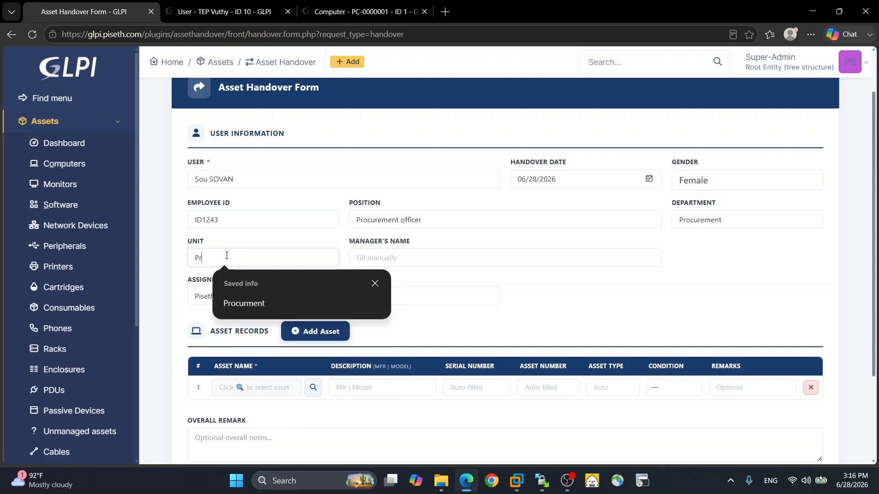
pyautogui.write('ocurment')
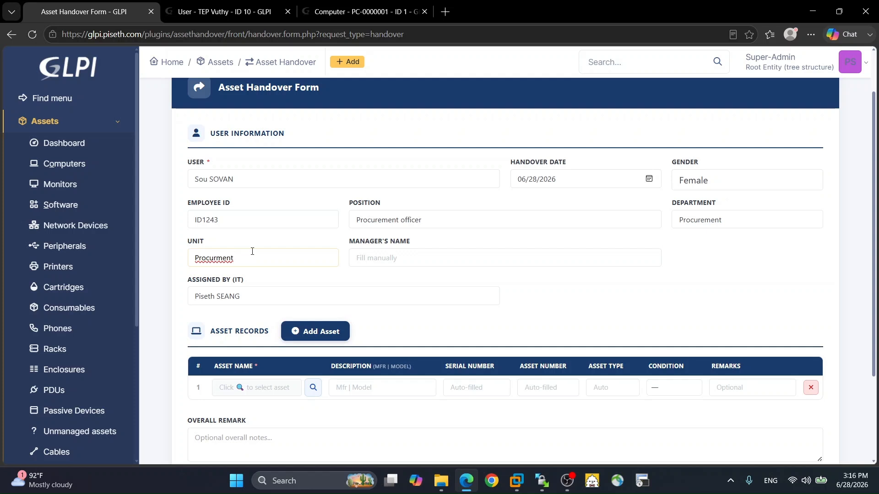
pyautogui.click(370, 258)
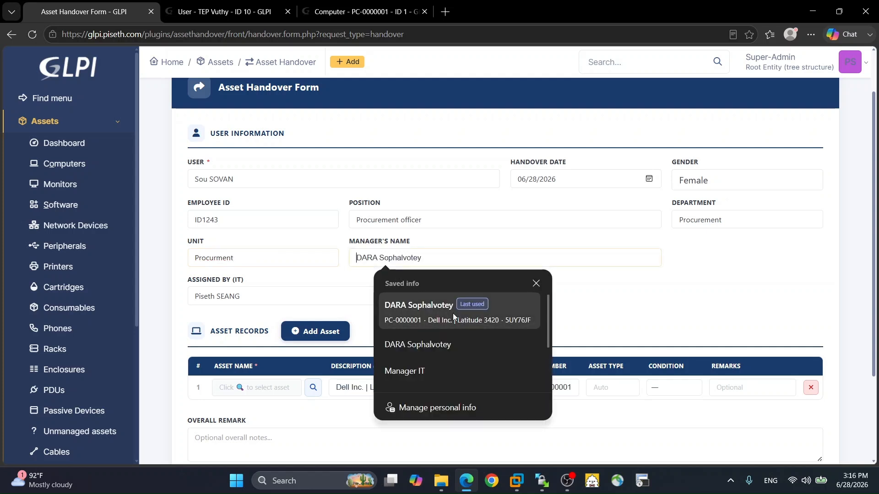
pyautogui.click(419, 347)
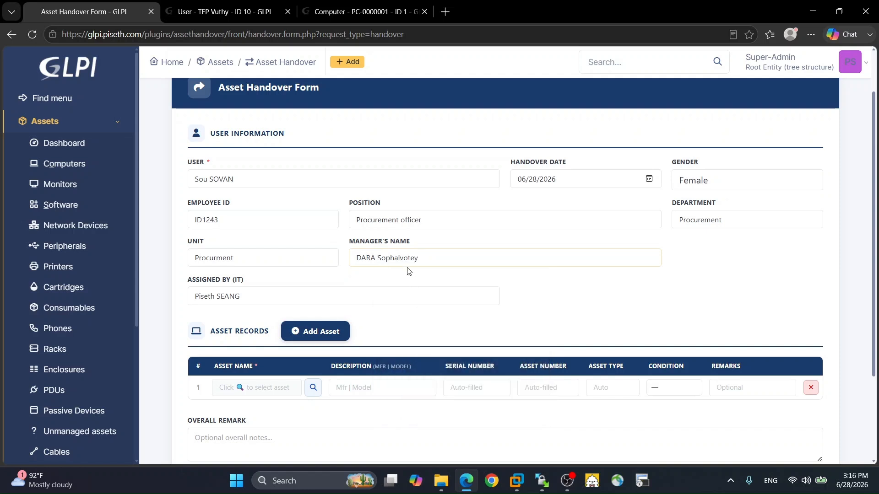
# Step: Select laptop PC-0000002 as the asset for the handover and set its condition to New
pyautogui.scroll(-2, 408, 270)
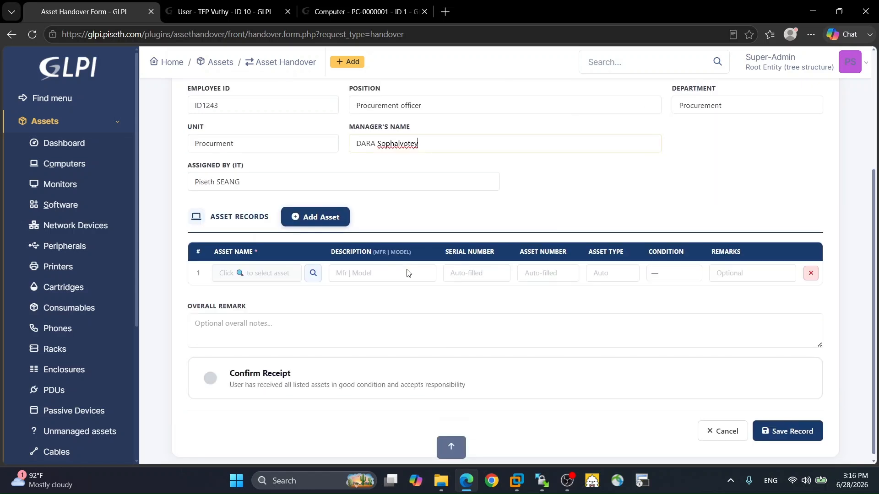
pyautogui.click(241, 273)
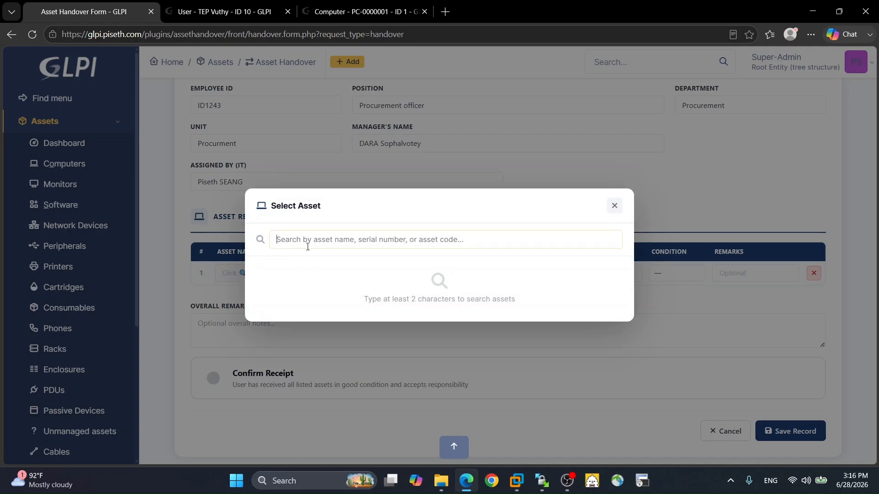
pyautogui.write('pc')
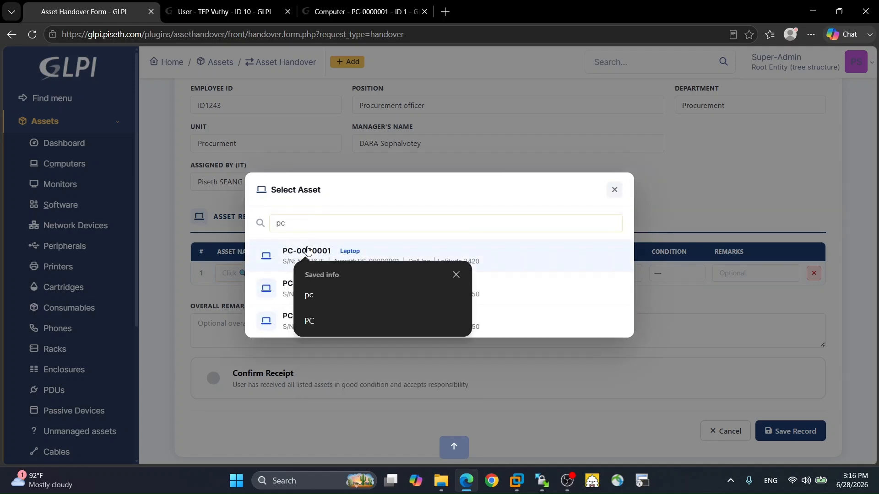
pyautogui.click(387, 191)
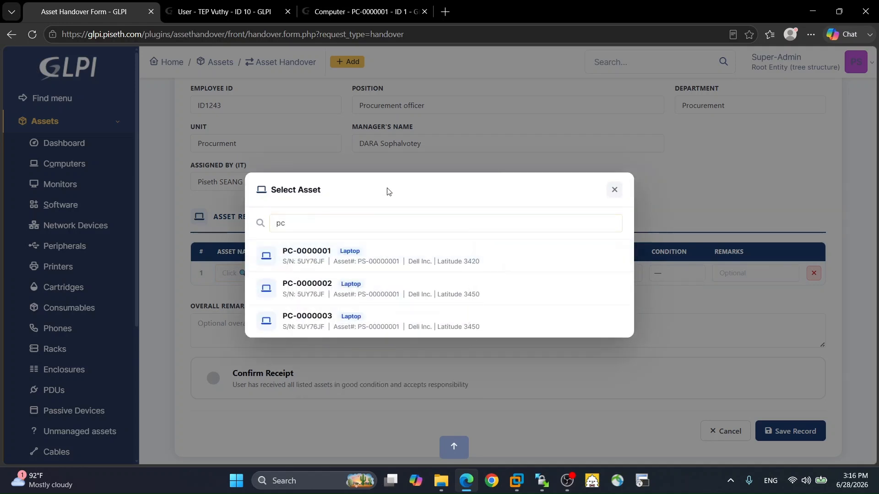
pyautogui.click(302, 293)
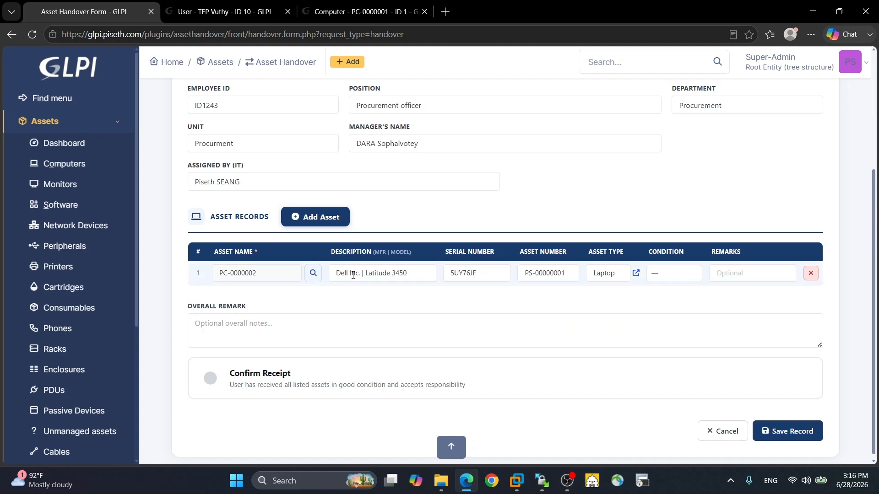
pyautogui.click(663, 278)
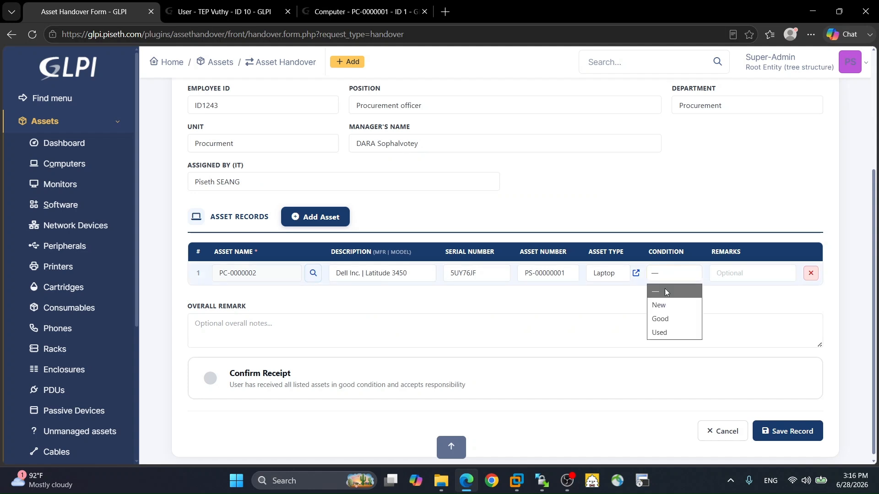
pyautogui.click(673, 304)
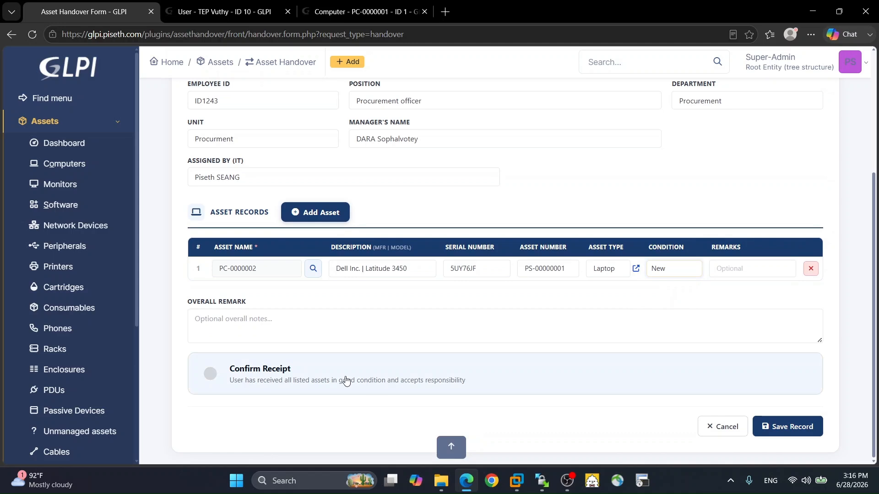
# Step: Save the PC-0000002 handover record with receipt confirmed and open its printable slip
pyautogui.click(287, 372)
pyautogui.click(804, 428)
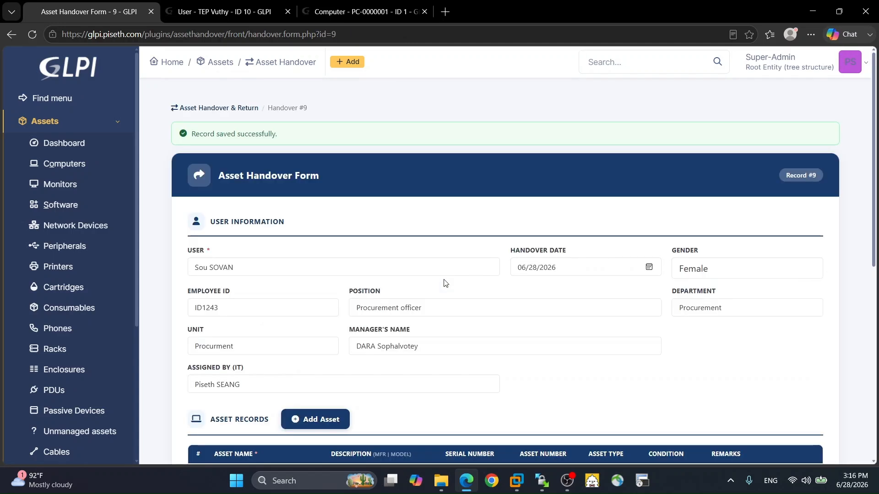
pyautogui.scroll(-10, 443, 286)
pyautogui.click(730, 437)
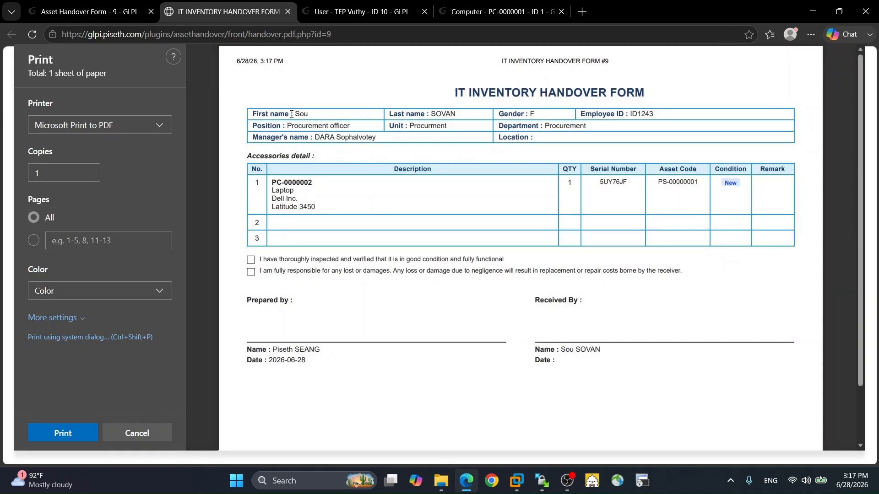
# Step: Review the user details and asset row on the PC-0000002 handover slip, then close the slip without printing
pyautogui.moveTo(292, 114); pyautogui.dragTo(649, 115)
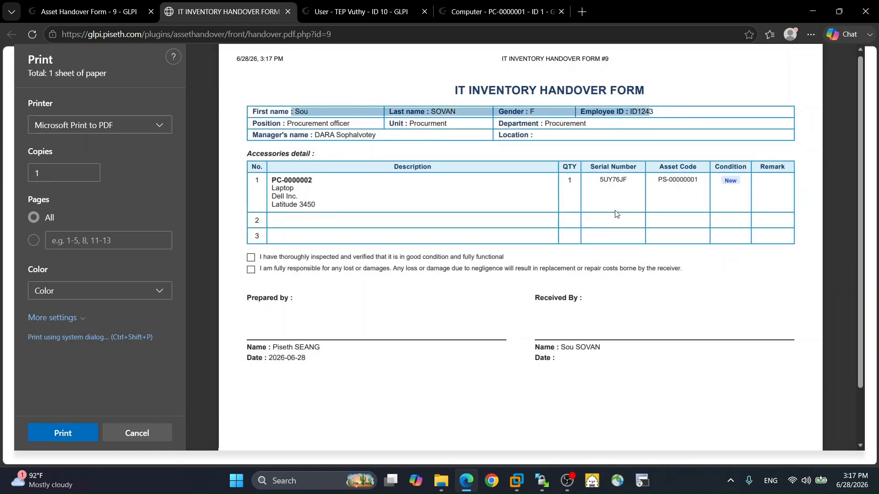
pyautogui.scroll(-2, 681, 329)
pyautogui.click(154, 439)
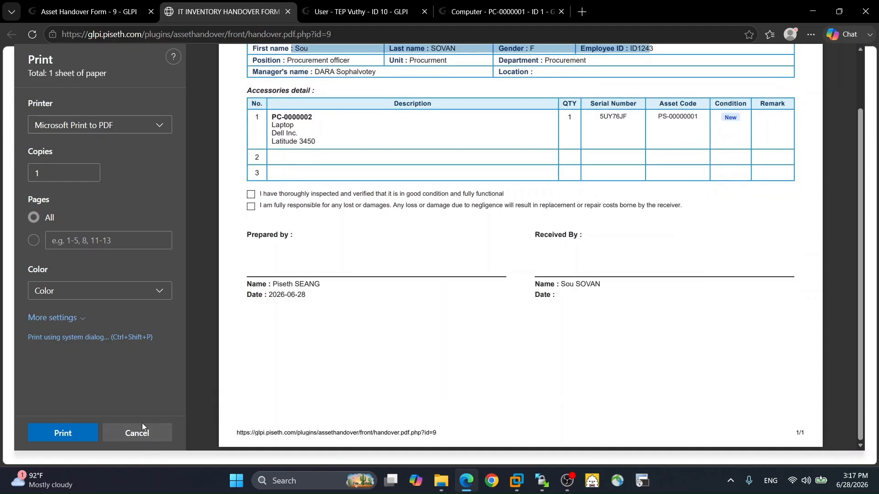
pyautogui.click(819, 80)
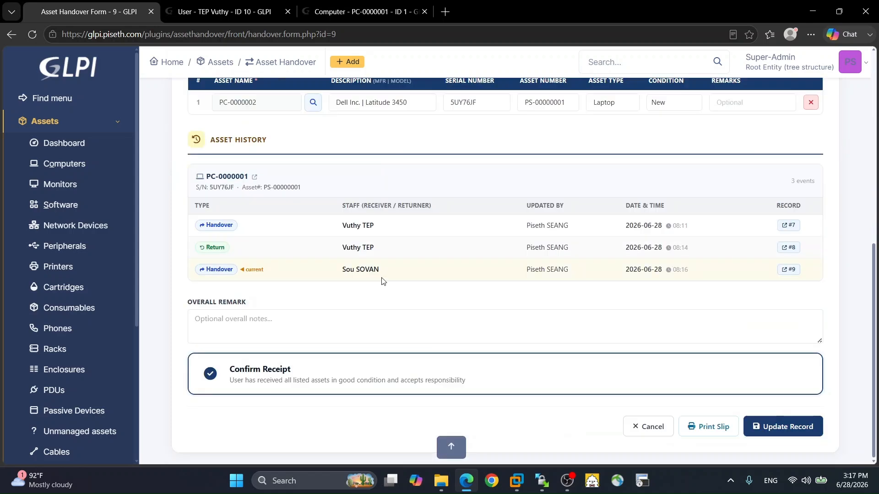
# Step: View the procurement officer's handover records in the plugin's user history and close the details
pyautogui.click(274, 63)
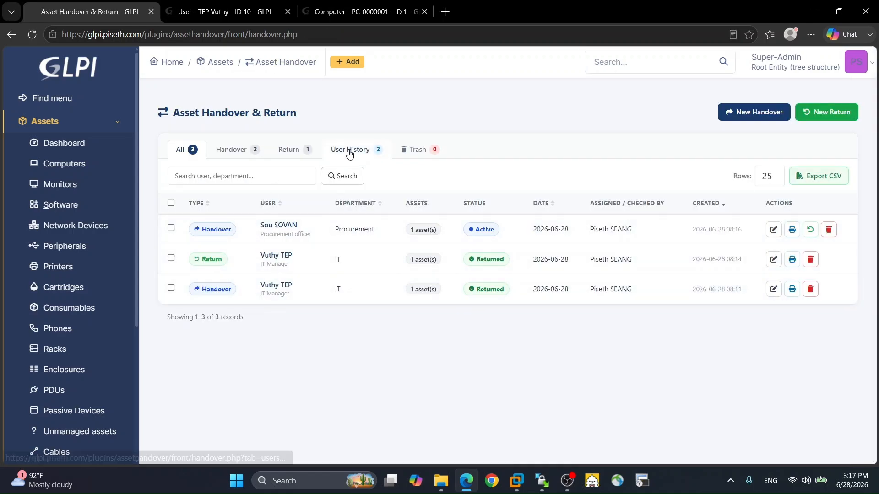
pyautogui.click(350, 154)
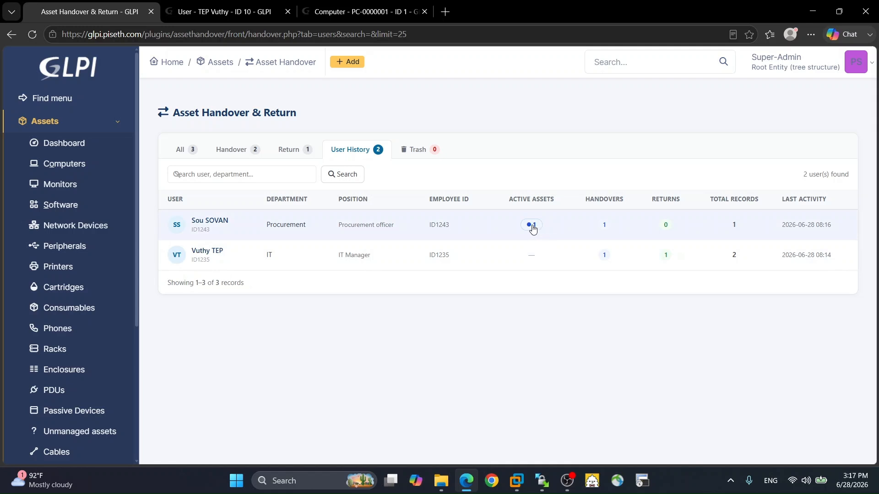
pyautogui.click(207, 221)
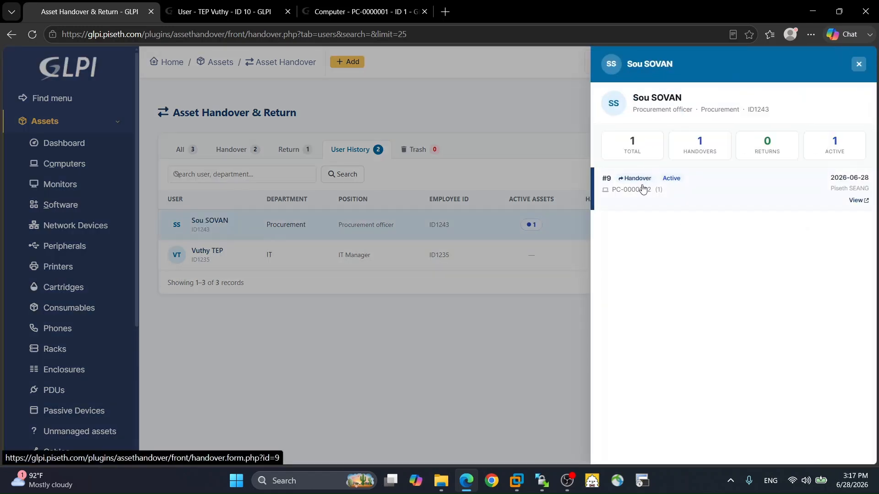
pyautogui.click(859, 64)
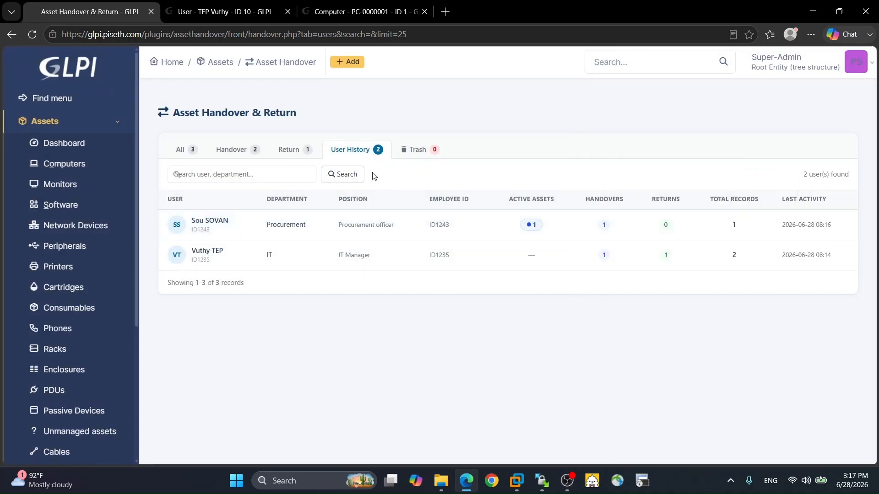
# Step: View the details of the active Procurement handover from the list of all records and close them
pyautogui.click(262, 63)
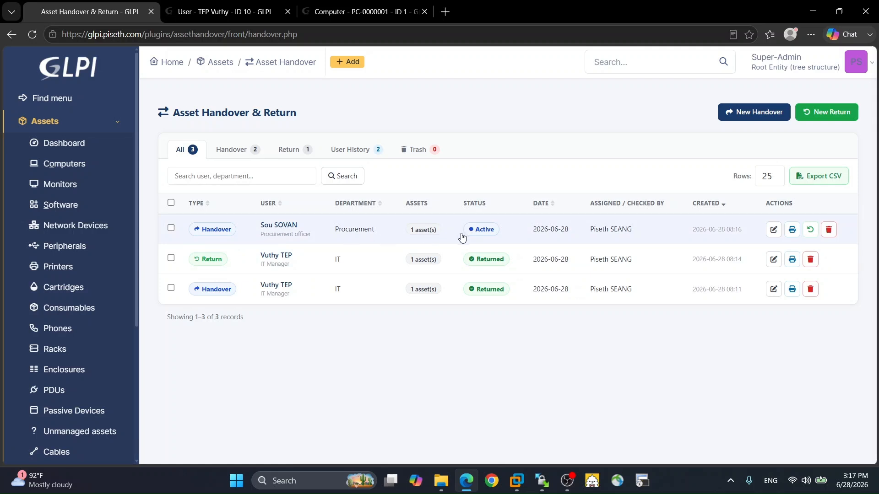
pyautogui.click(231, 230)
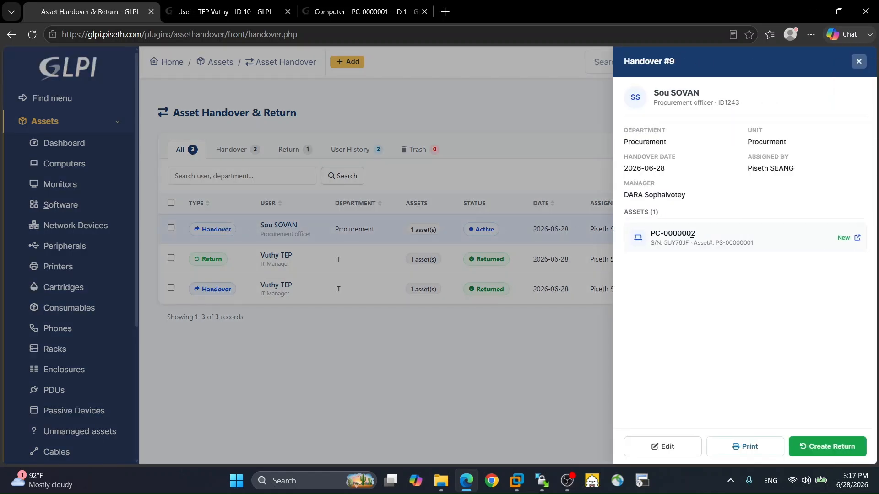
pyautogui.click(858, 61)
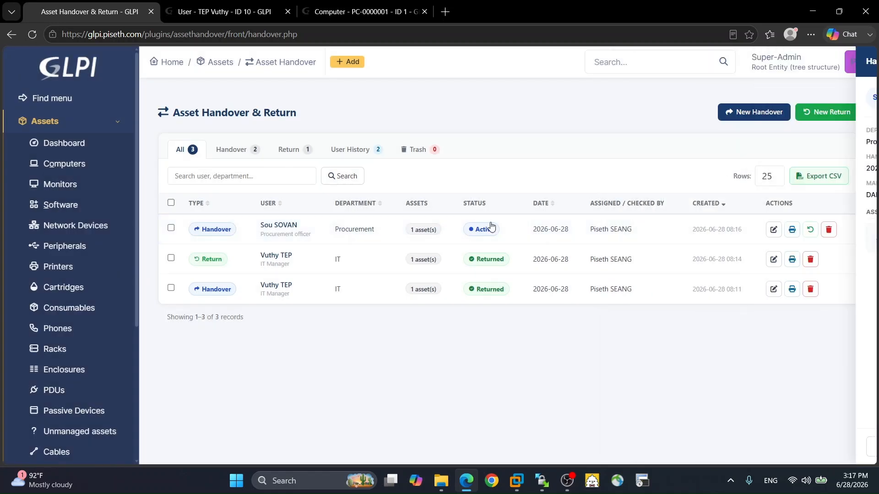
# Step: Start another new asset handover with the procurement officer as user and gender Female
pyautogui.click(756, 112)
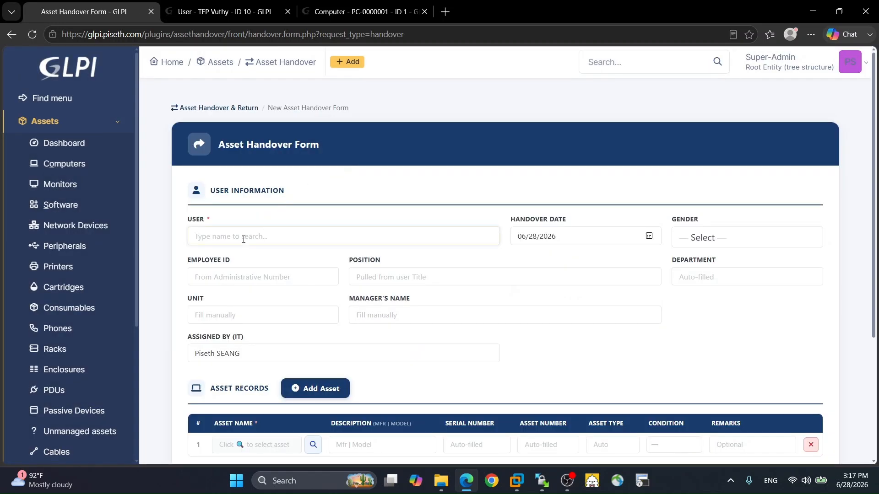
pyautogui.write('sov')
pyautogui.click(238, 262)
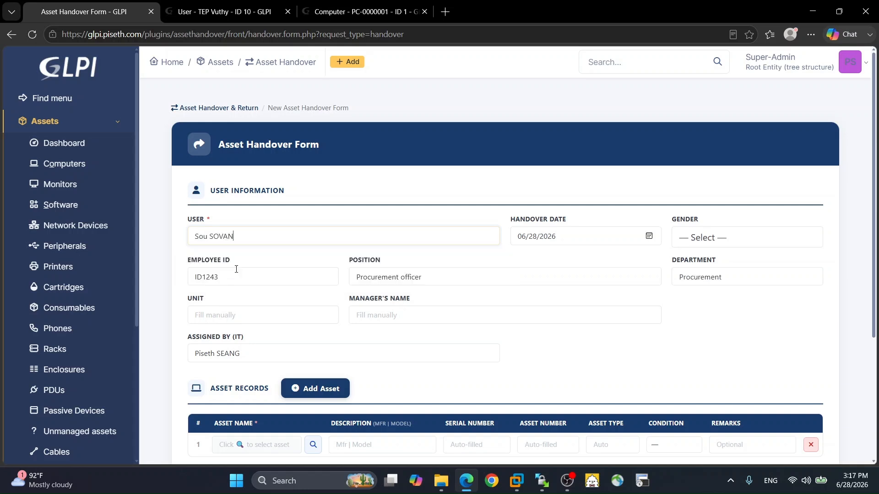
pyautogui.click(735, 238)
pyautogui.click(697, 293)
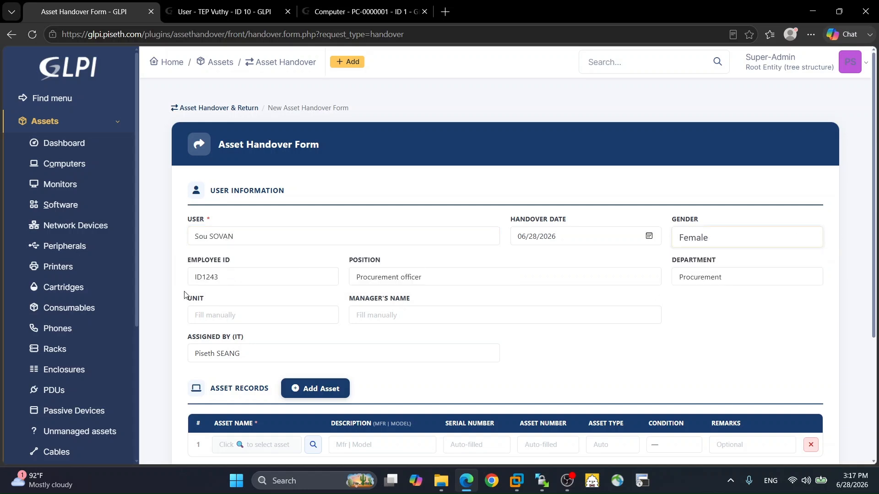
# Step: Set the new handover's unit to Procurment and fill in the manager's name
pyautogui.click(216, 316)
pyautogui.scroll(-1, 247, 262)
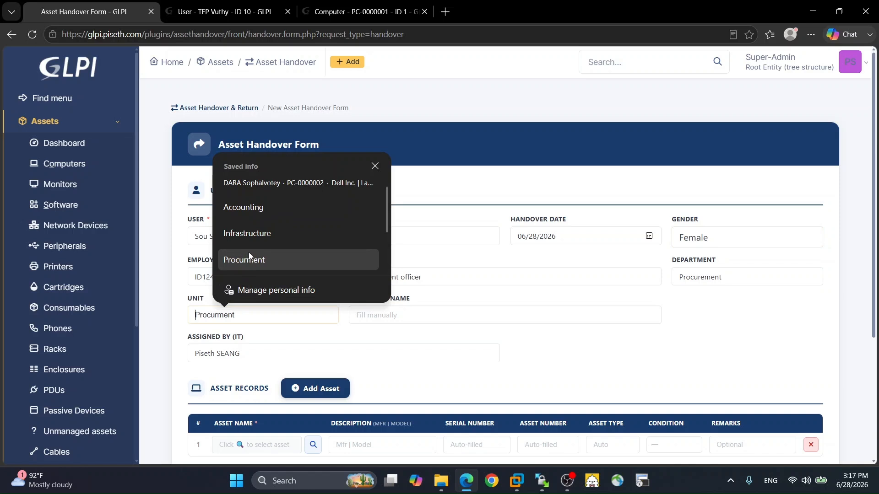
pyautogui.click(248, 255)
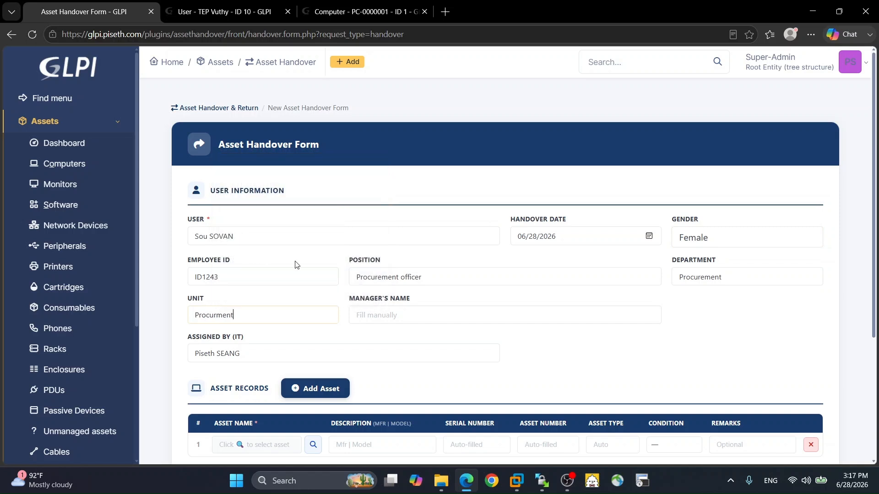
pyautogui.click(395, 323)
pyautogui.click(429, 212)
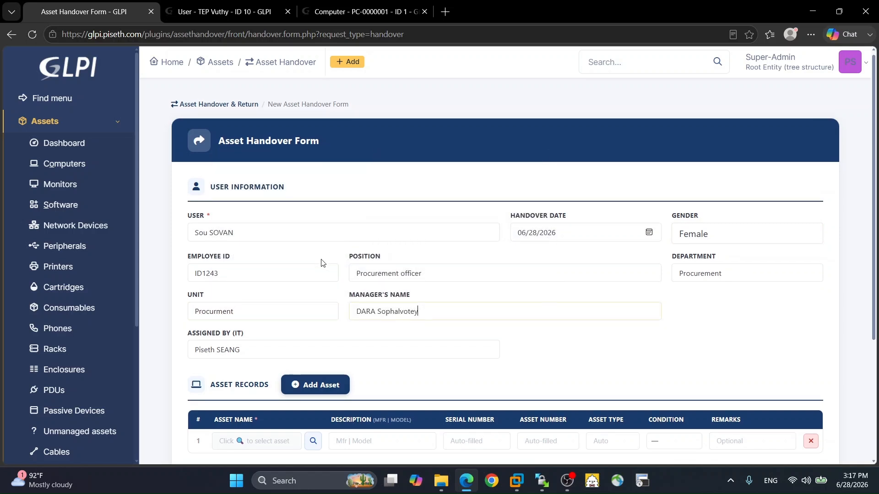
# Step: Try to select the already issued laptop PC-0000002 as the asset by searching for "pc"
pyautogui.scroll(-3, 323, 263)
pyautogui.click(234, 268)
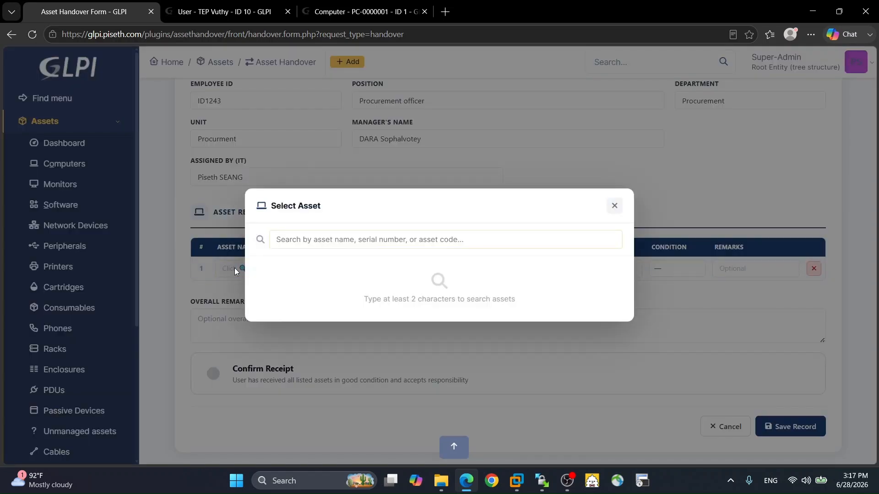
pyautogui.write('pc')
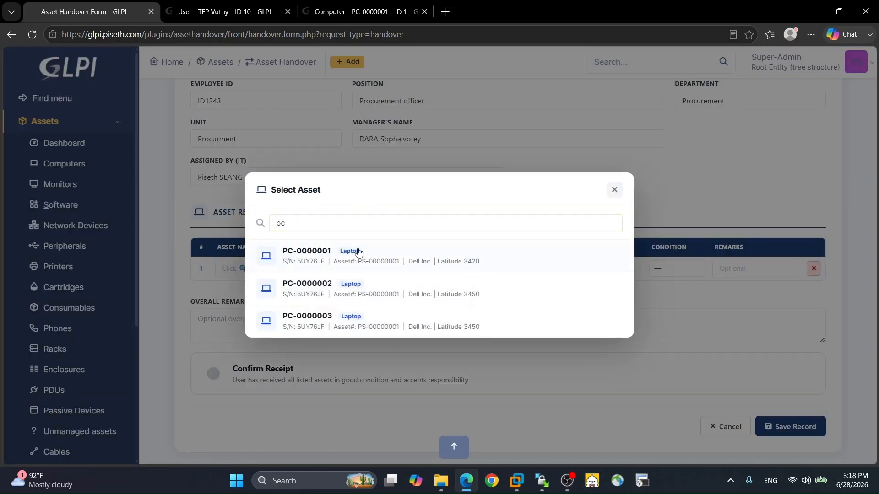
pyautogui.click(331, 288)
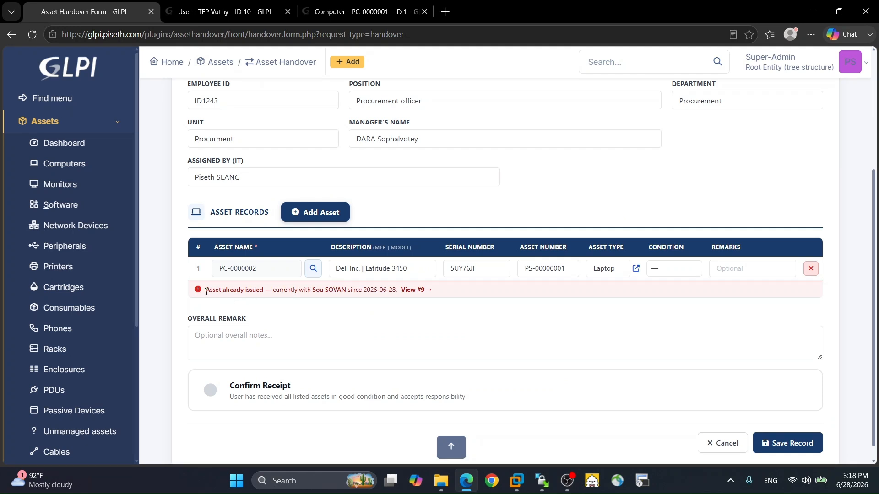
# Step: Examine the notice under the PC-0000002 asset row and cancel the unsaved handover form
pyautogui.moveTo(206, 292); pyautogui.dragTo(264, 291)
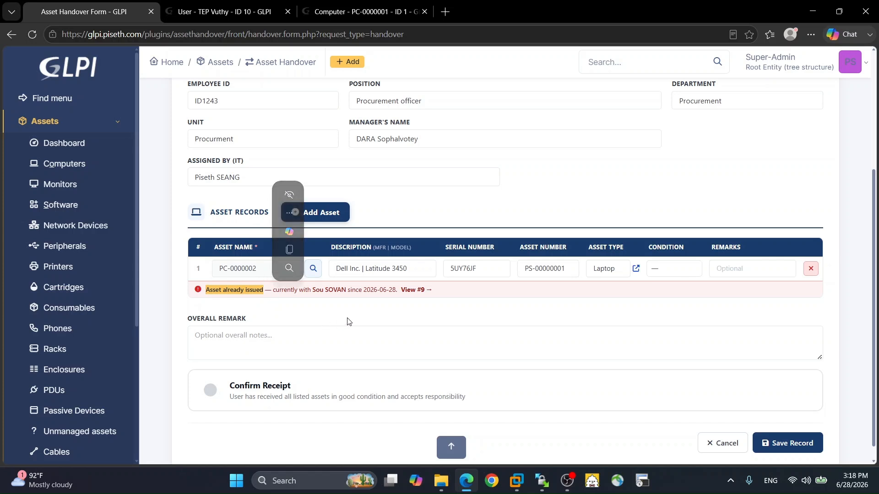
pyautogui.click(302, 298)
pyautogui.moveTo(274, 290); pyautogui.dragTo(398, 290)
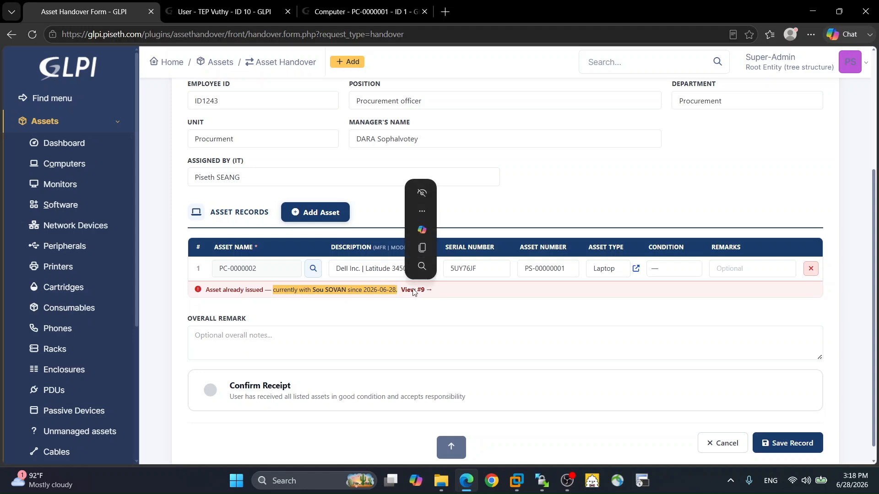
pyautogui.click(438, 314)
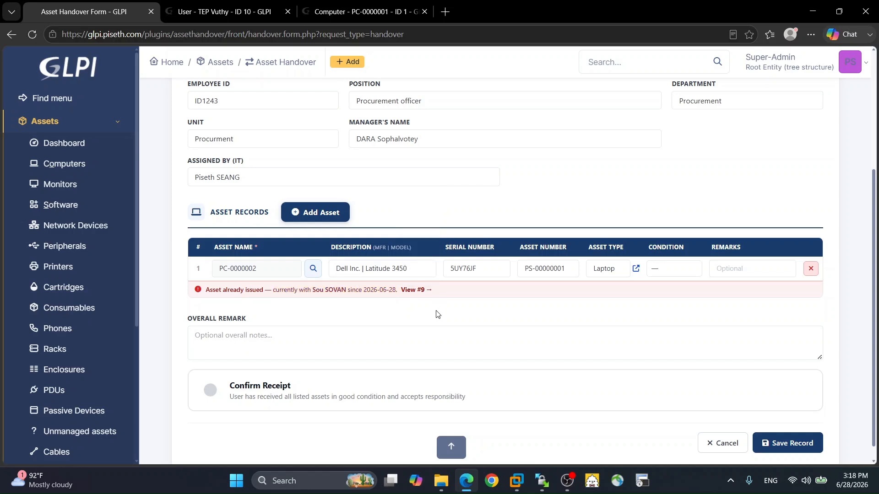
pyautogui.scroll(-1, 436, 313)
pyautogui.scroll(2, 435, 311)
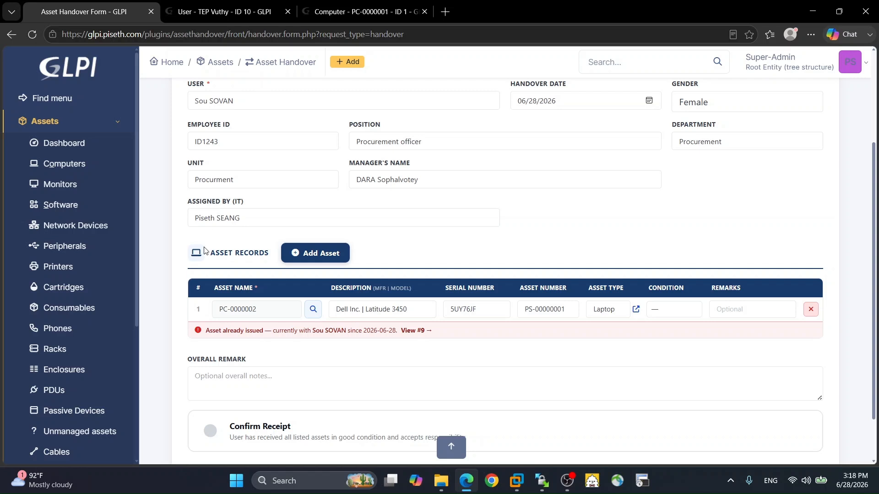
pyautogui.moveTo(207, 332); pyautogui.dragTo(359, 331)
pyautogui.scroll(-1, 348, 334)
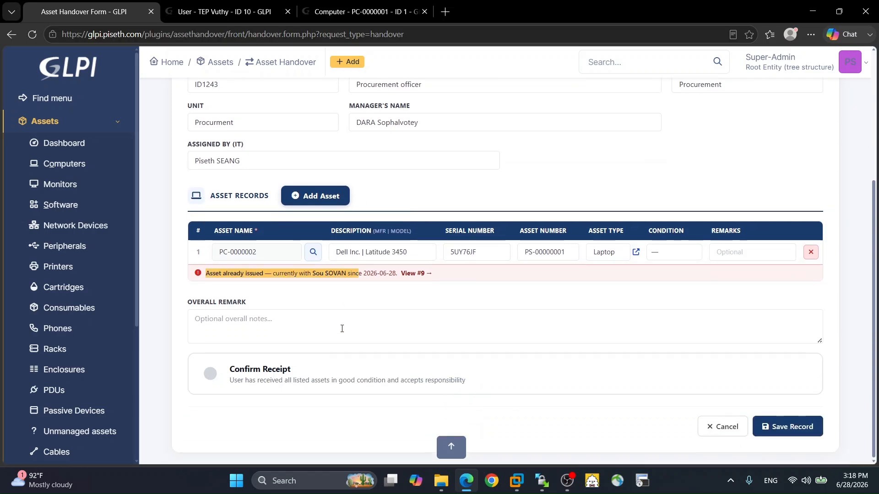
pyautogui.scroll(2, 344, 334)
pyautogui.scroll(-2, 341, 334)
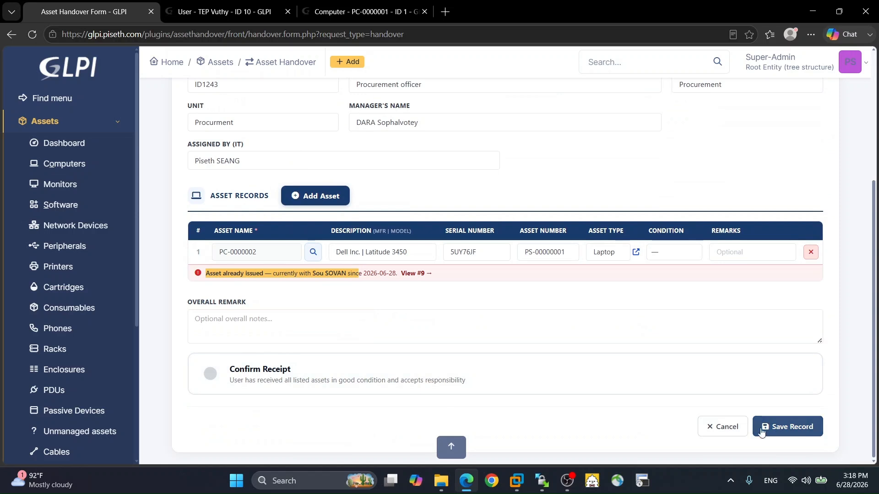
pyautogui.click(723, 427)
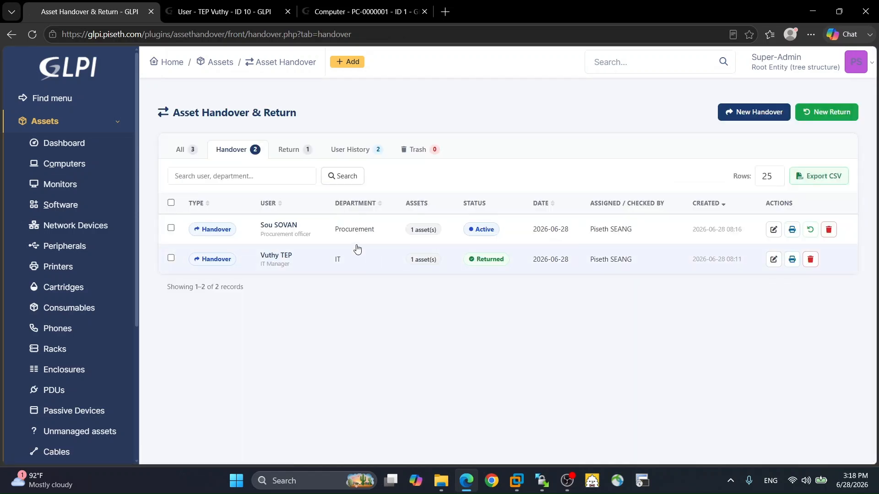
# Step: Select every record in the list of all handovers and returns and export the list as CSV
pyautogui.click(183, 151)
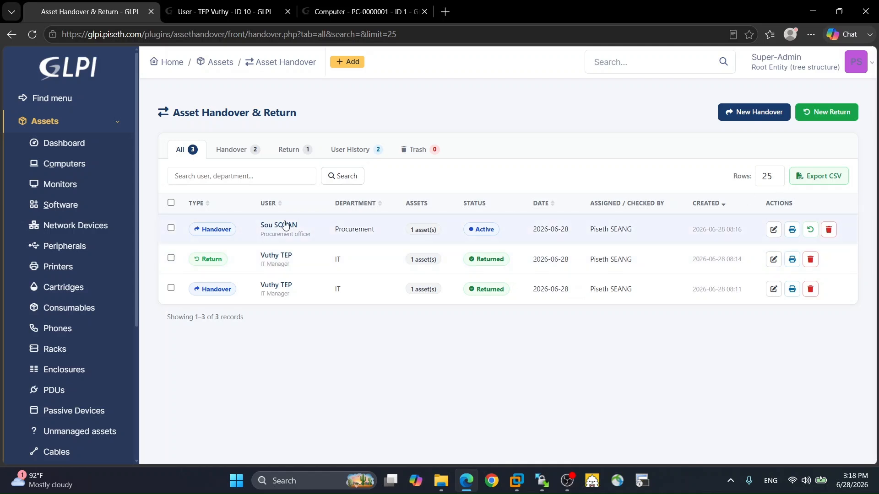
pyautogui.click(171, 203)
pyautogui.click(818, 176)
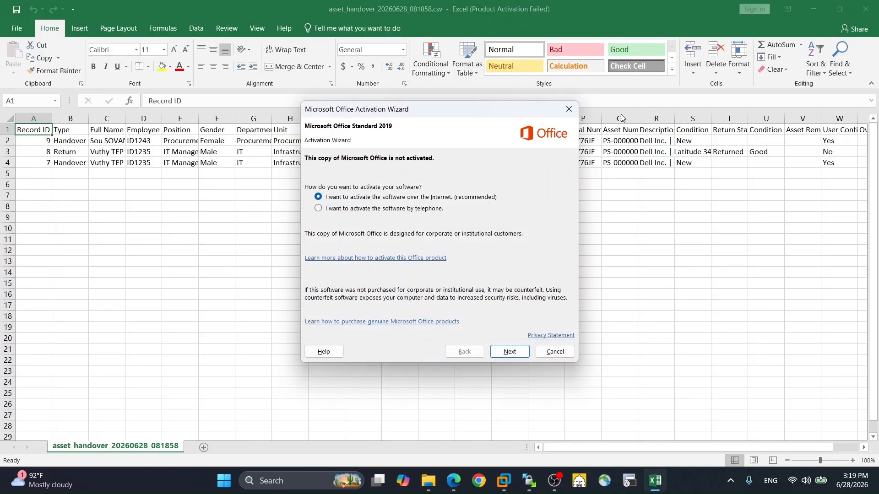
# Step: Dismiss the Office activation wizard, review the exported handover and return records in Excel, and close the file
pyautogui.click(569, 109)
pyautogui.click(10, 118)
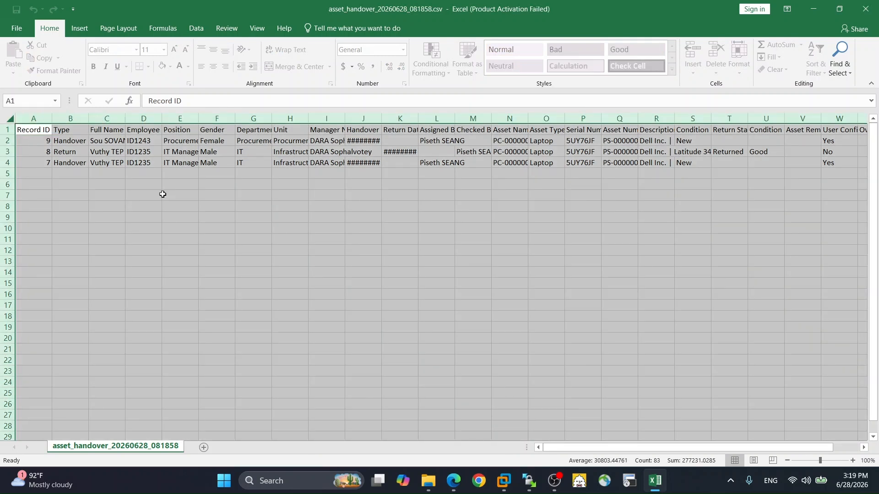
pyautogui.moveTo(231, 240); pyautogui.dragTo(240, 240)
pyautogui.click(384, 119)
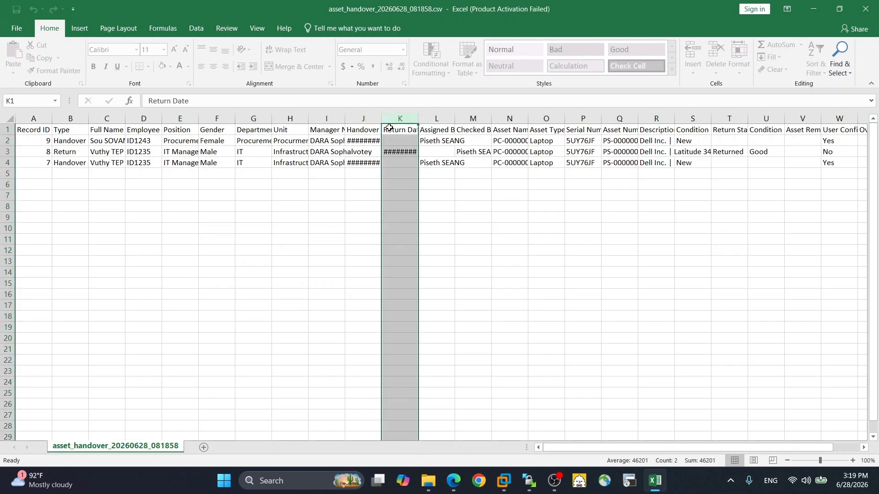
pyautogui.click(9, 119)
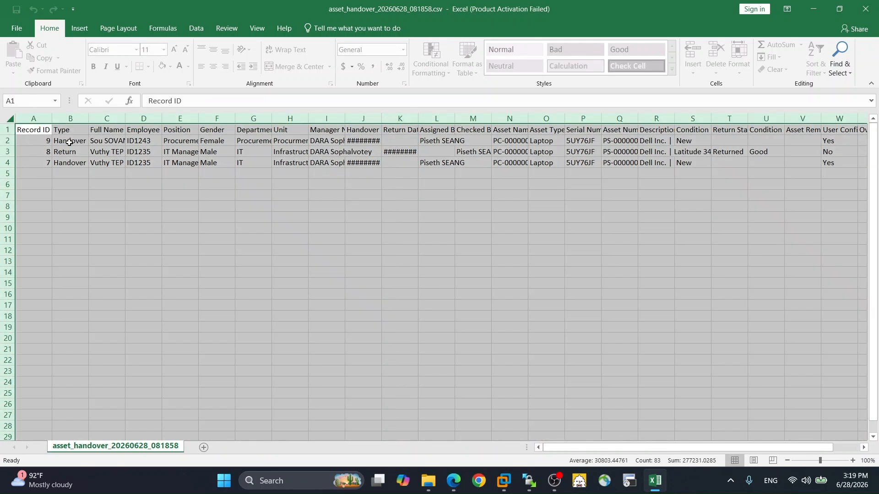
pyautogui.click(106, 184)
pyautogui.click(872, 6)
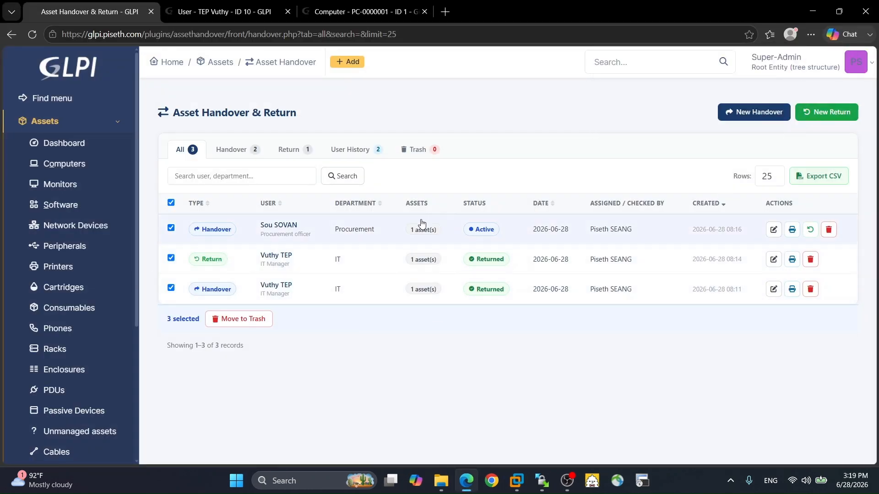
# Step: Open the dashboard for assets
pyautogui.click(81, 146)
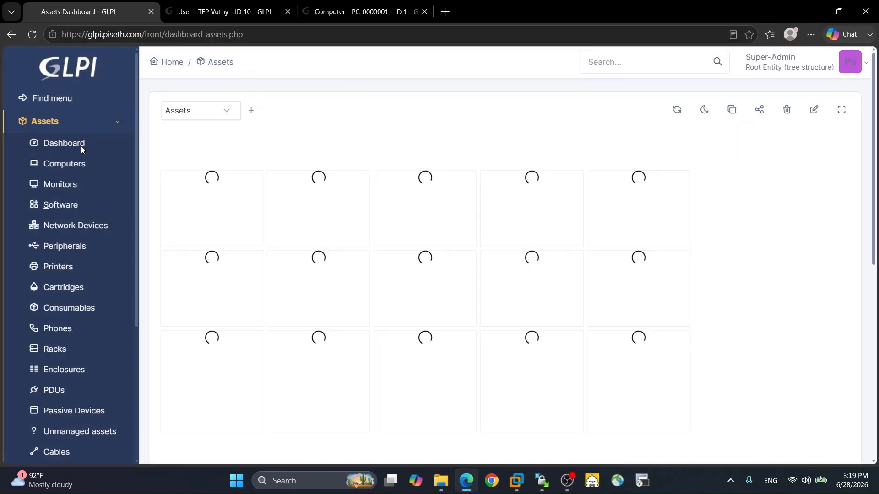